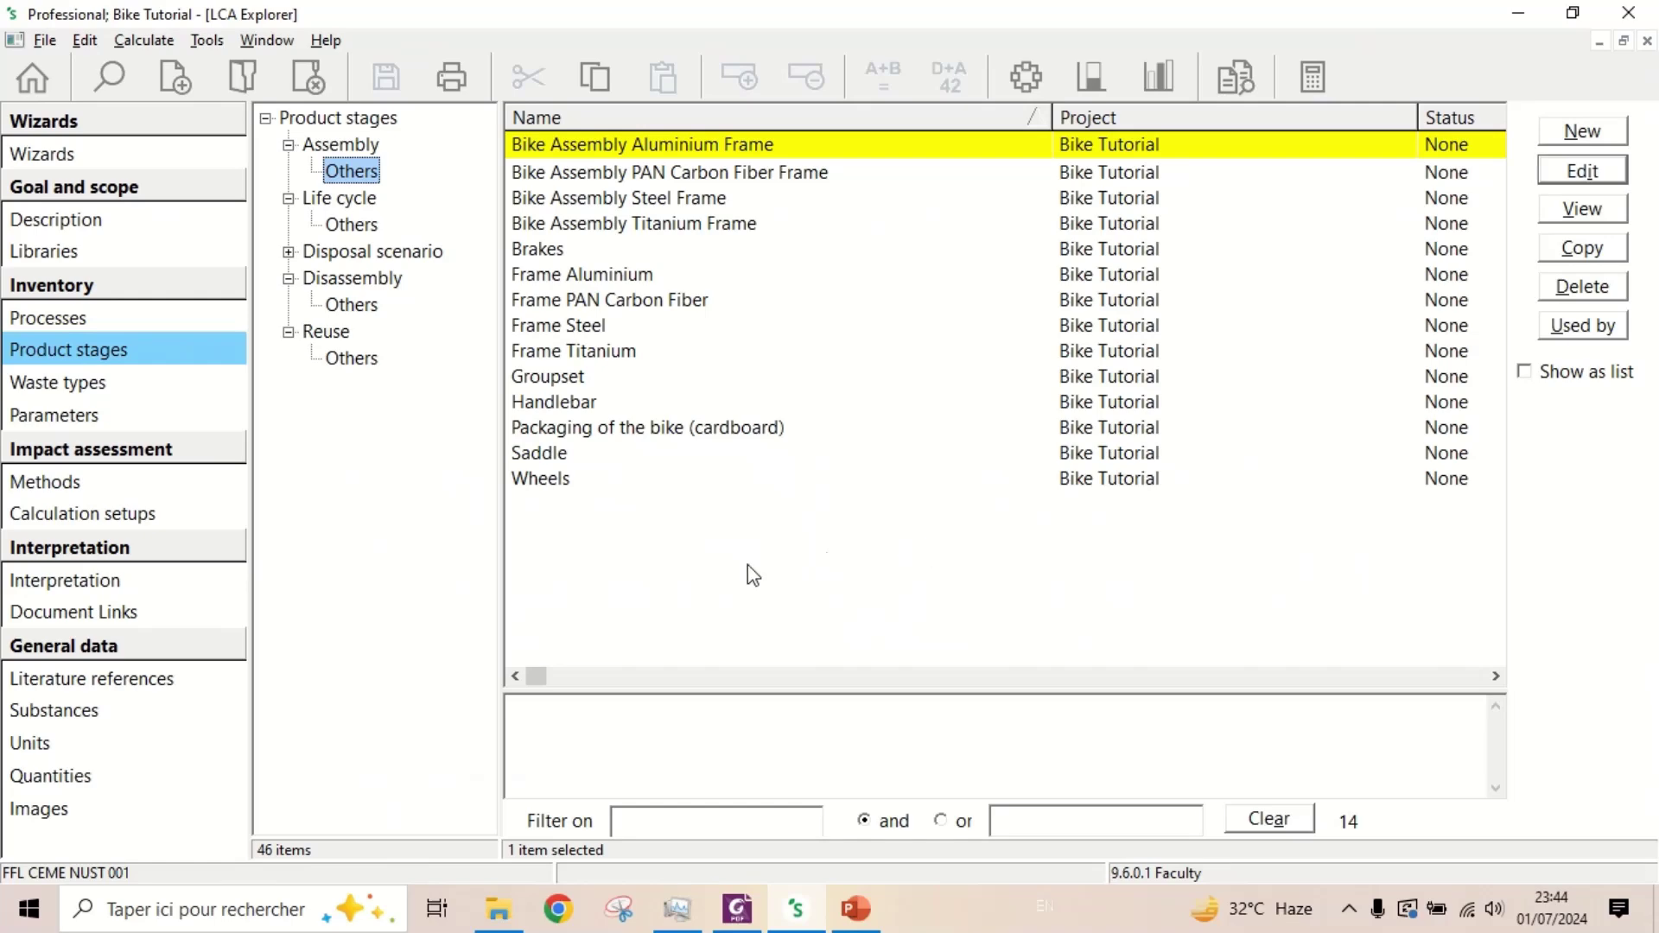
Select the Aluminium, PAN Carbon Fiber, Steel and Titanium frame product stages
left_click(577, 276)
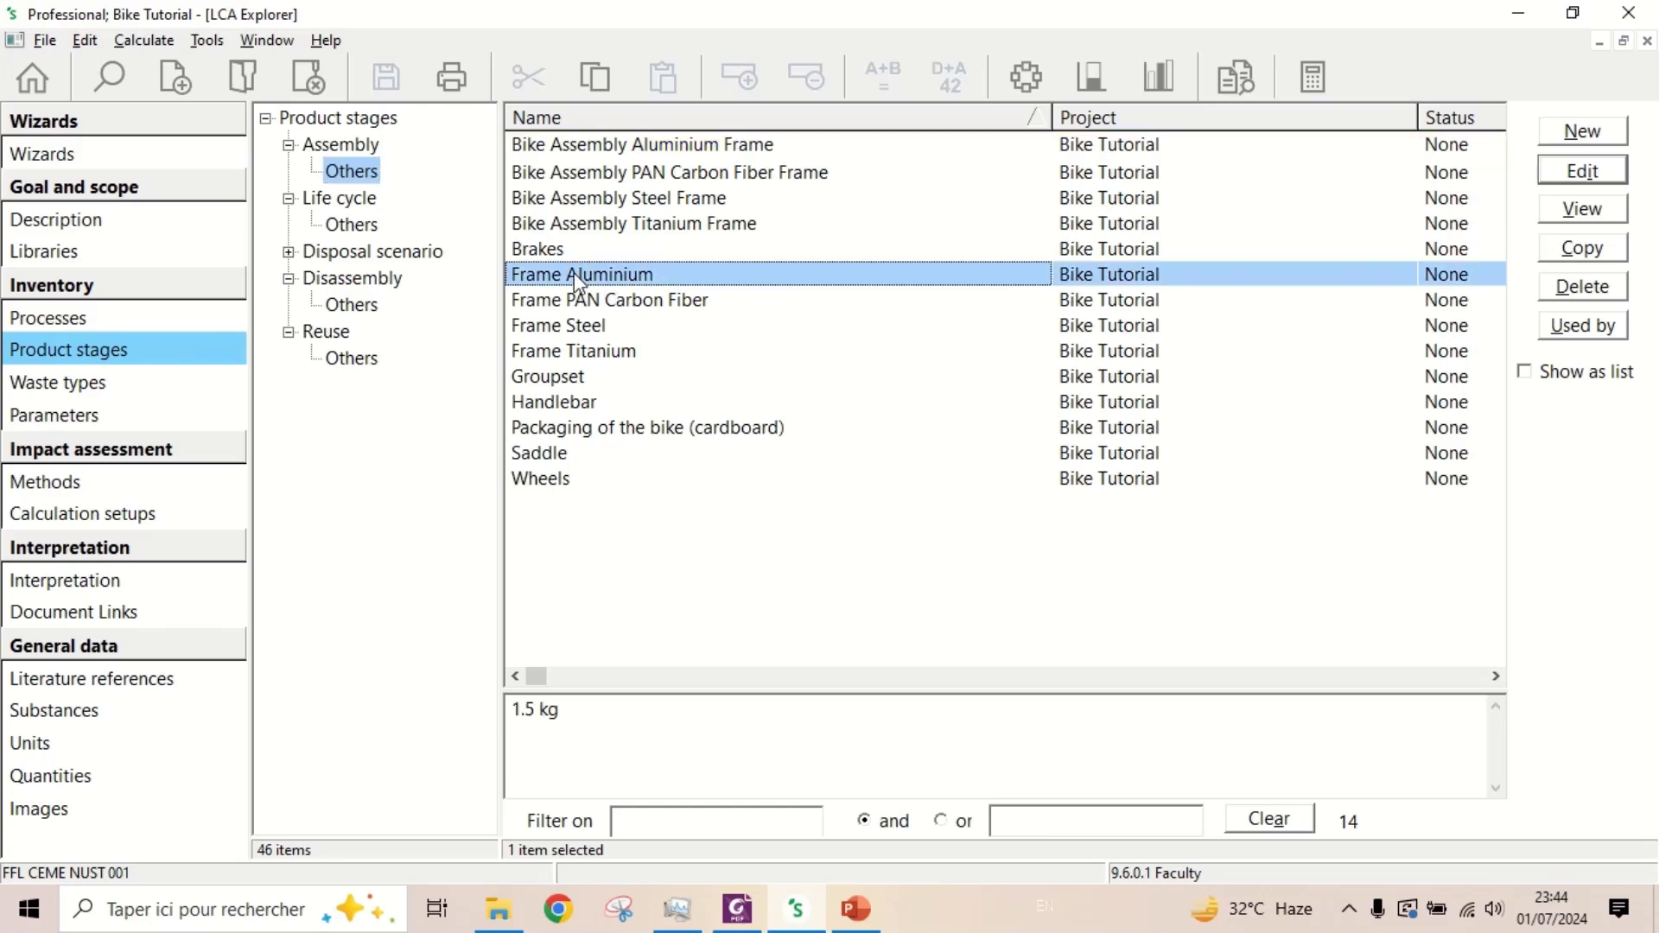
left_click_drag(579, 282, 554, 350)
left_click(606, 362, "shift")
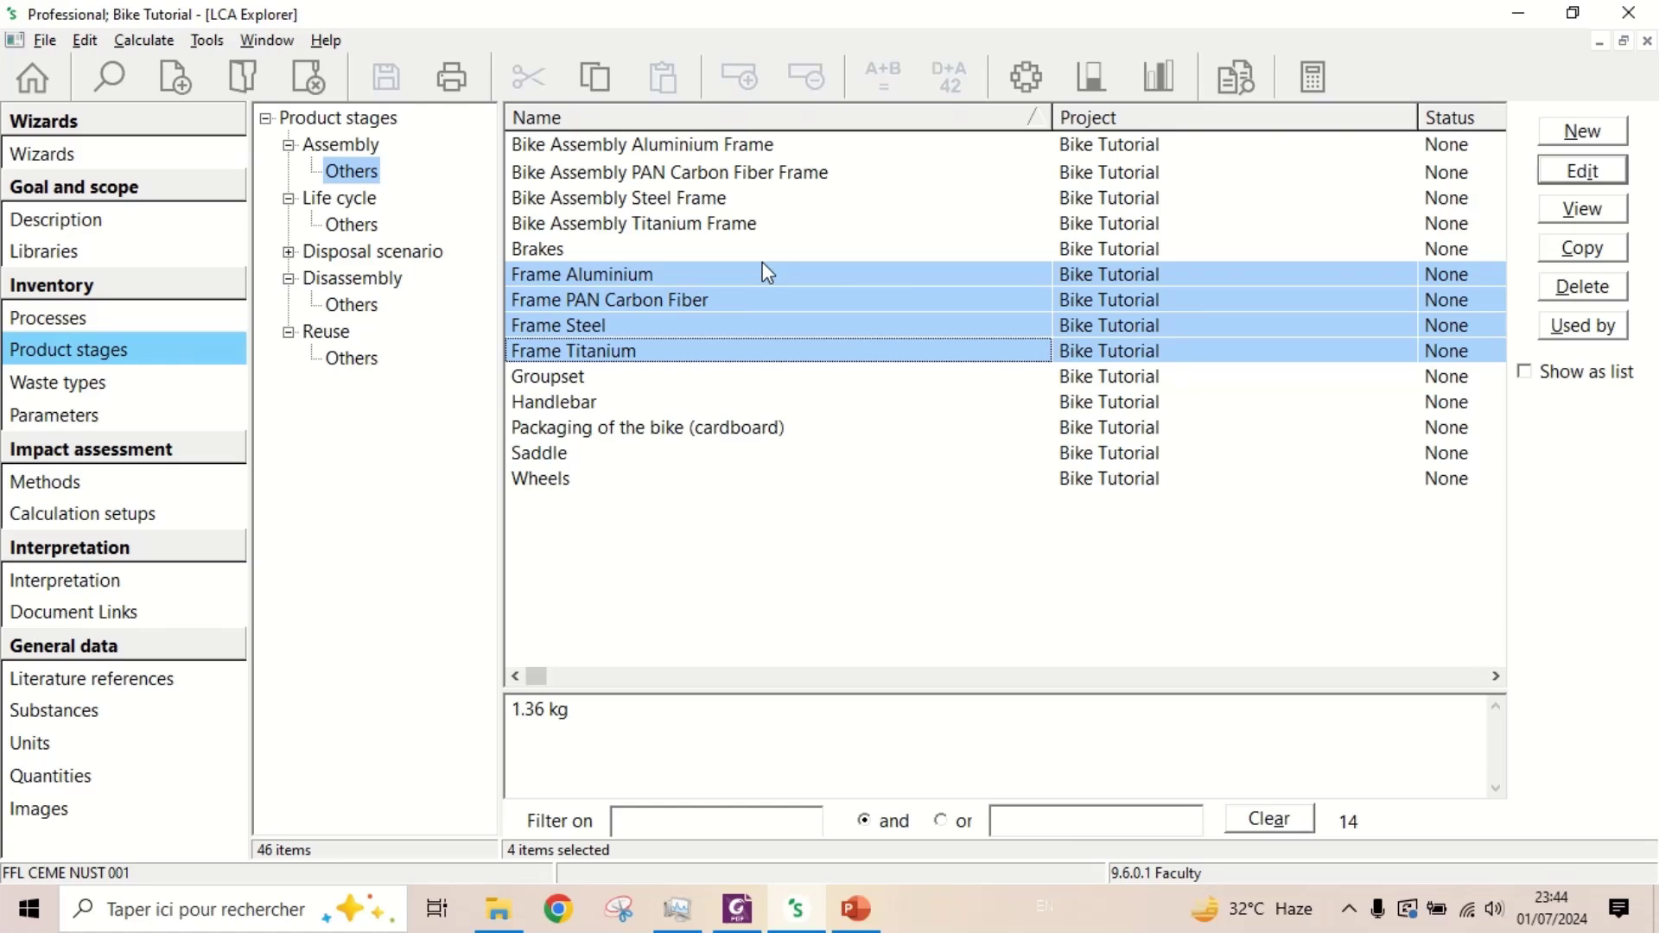
Compare the selected frames with Ecoinvent 3 cut-off unit as the current library
left_click(1157, 76)
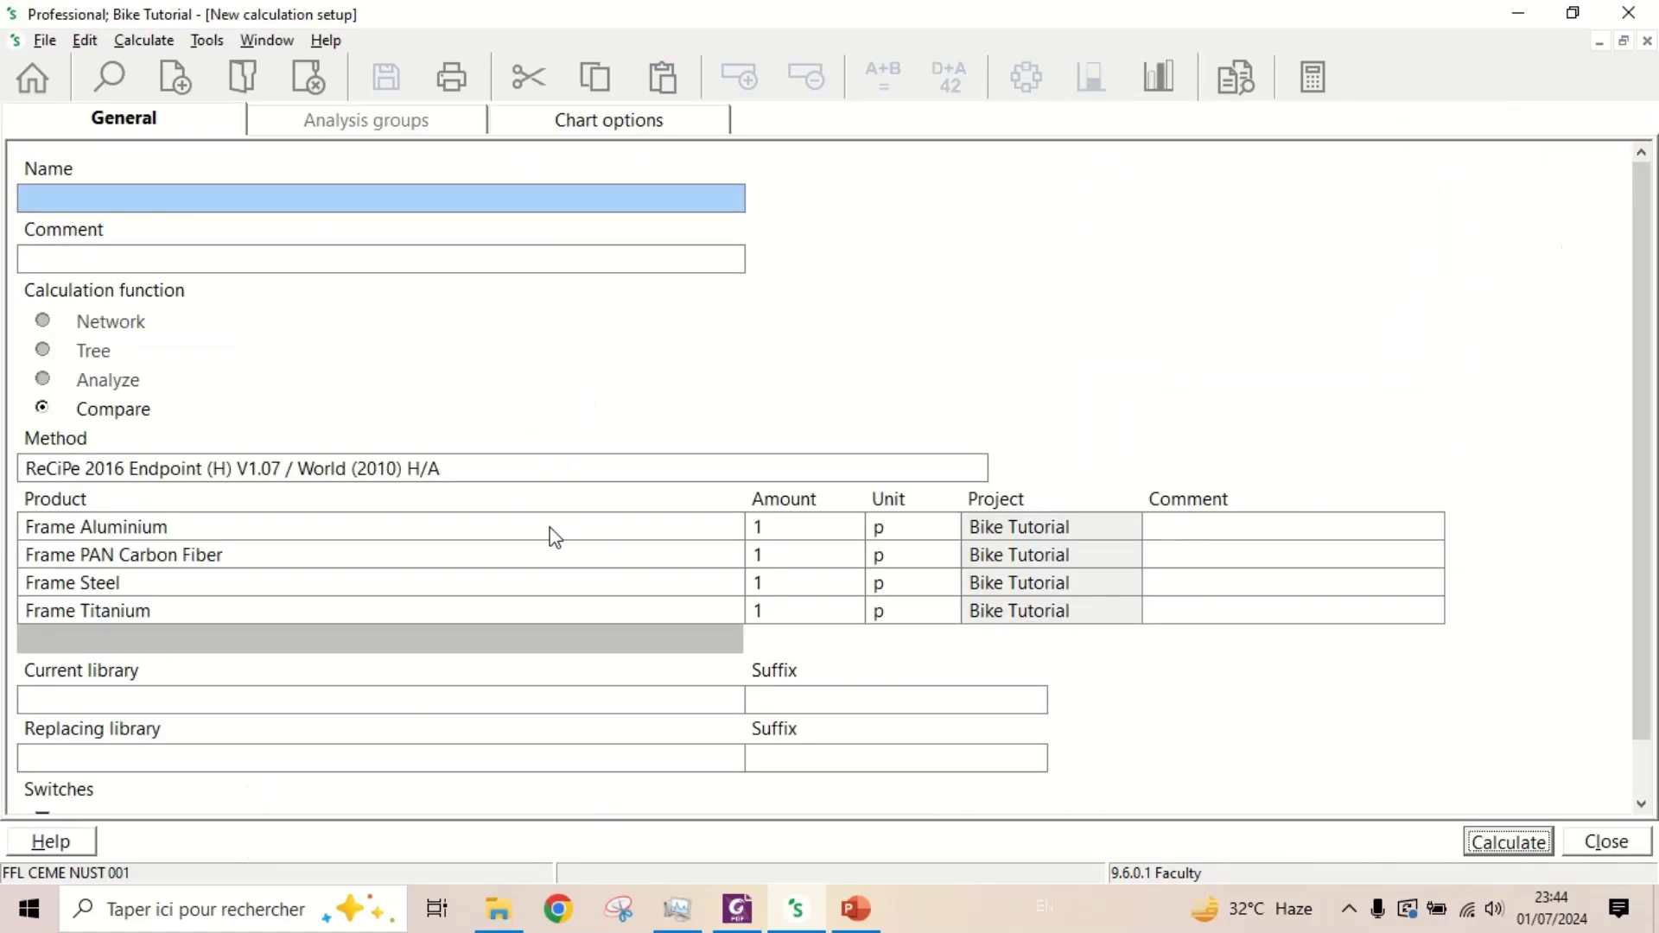
double_click(326, 700)
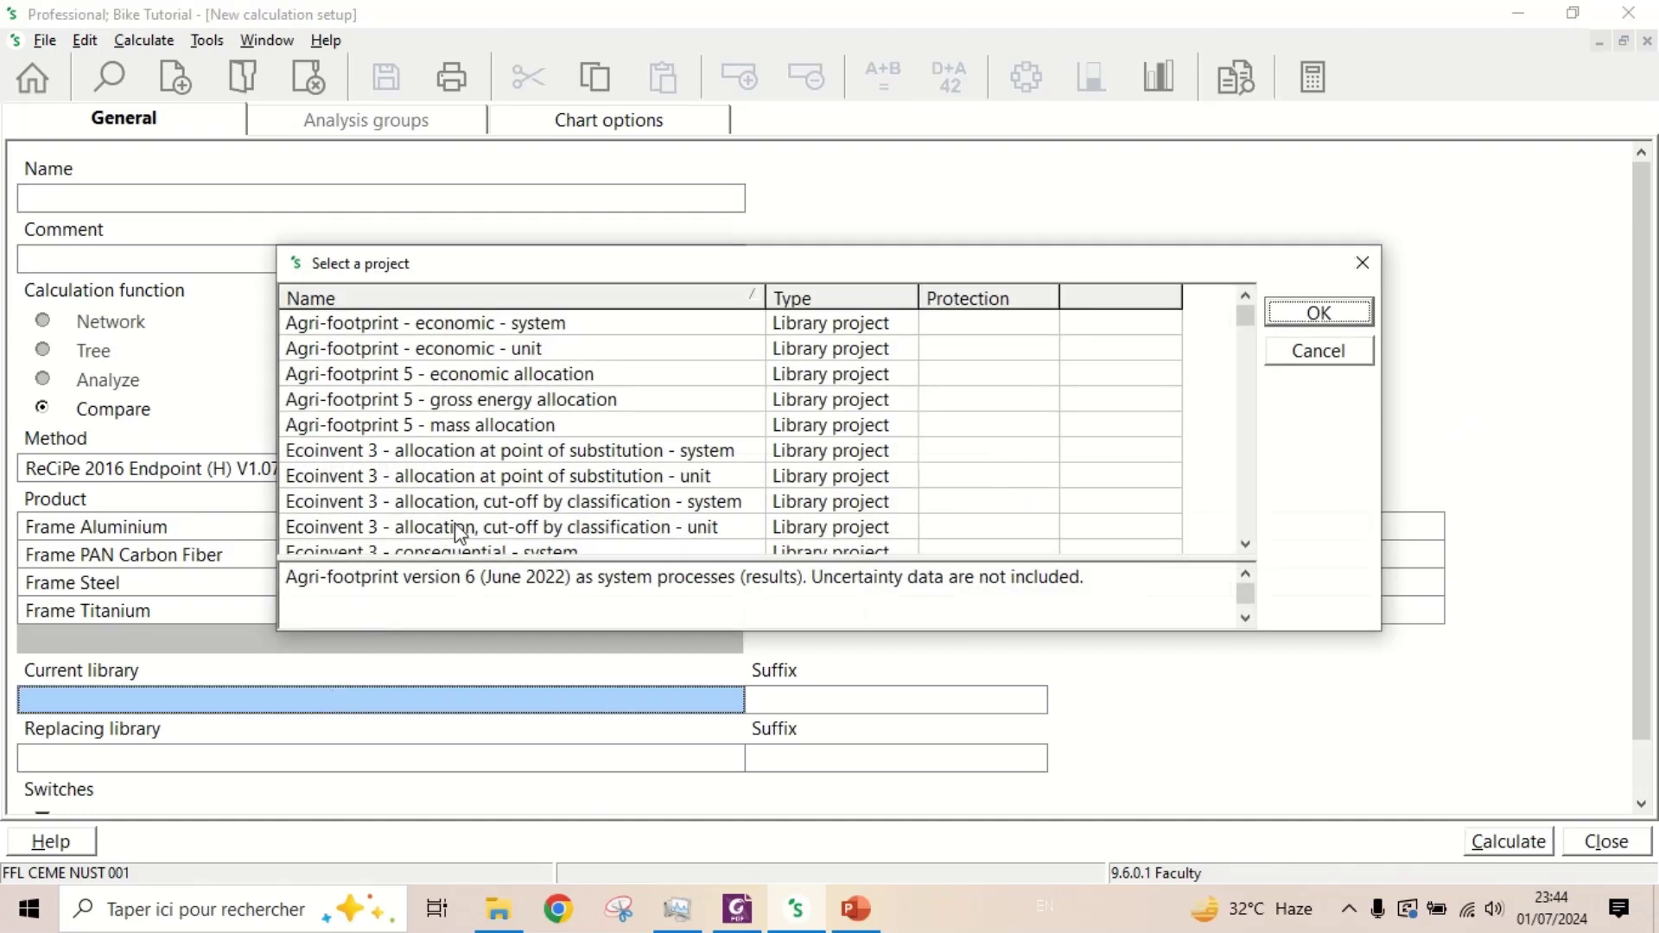
double_click(563, 528)
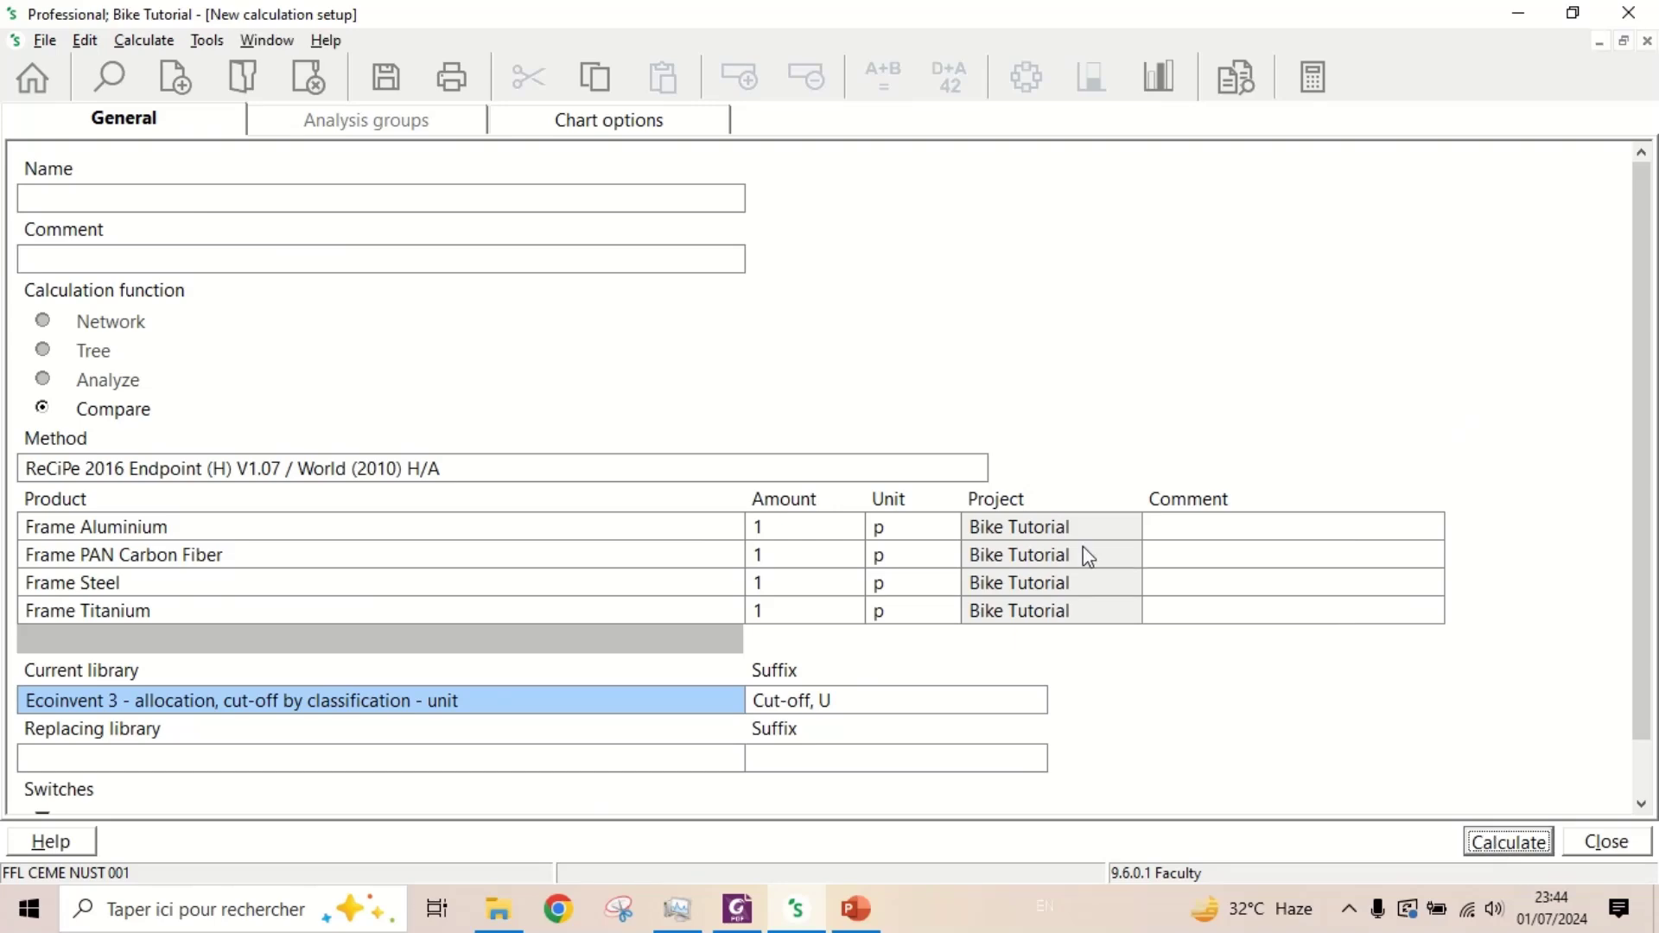
key("Return")
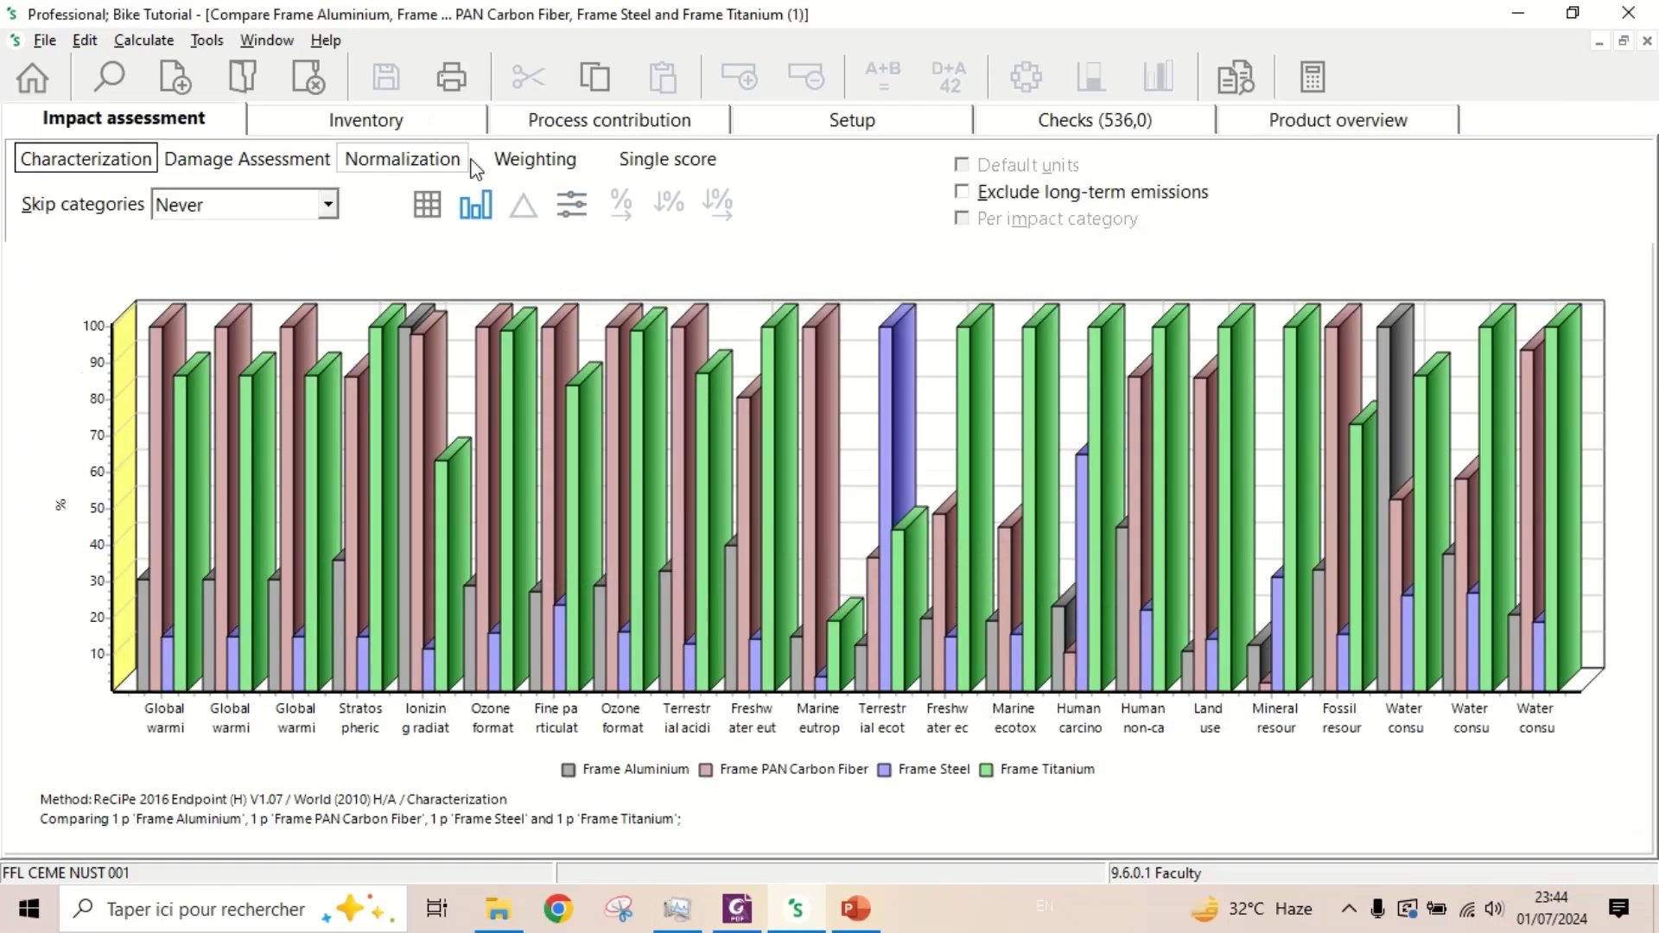
Review the frame comparison's single score, weighting, normalization and damage assessment charts, then go Home
left_click(626, 164)
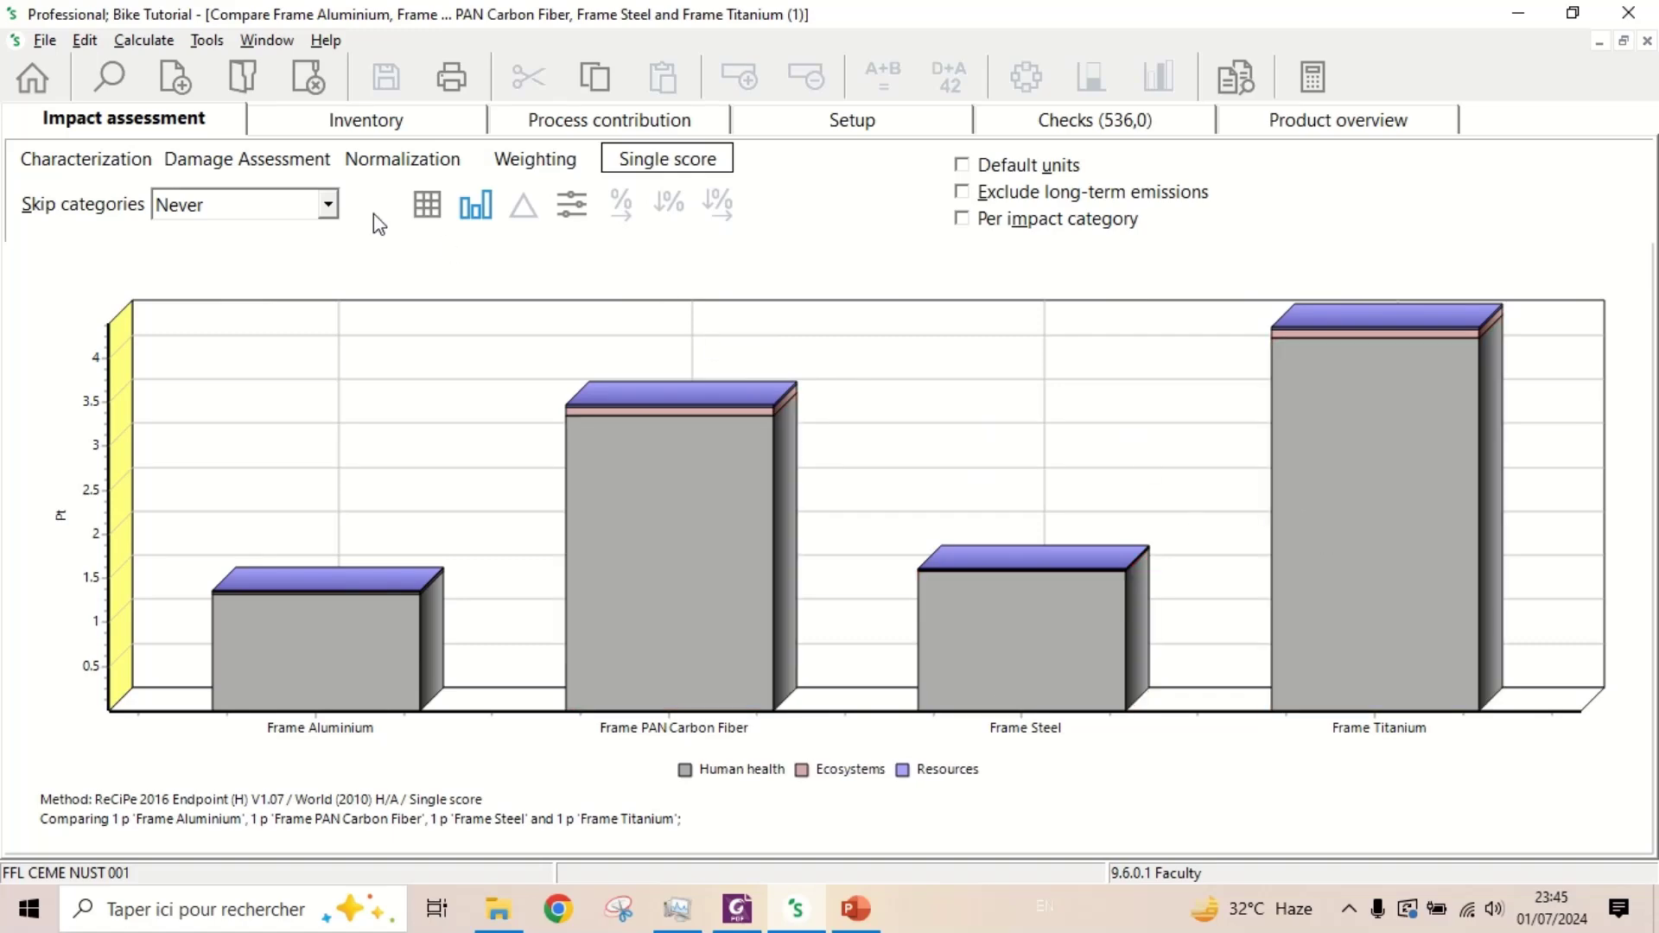
left_click(540, 160)
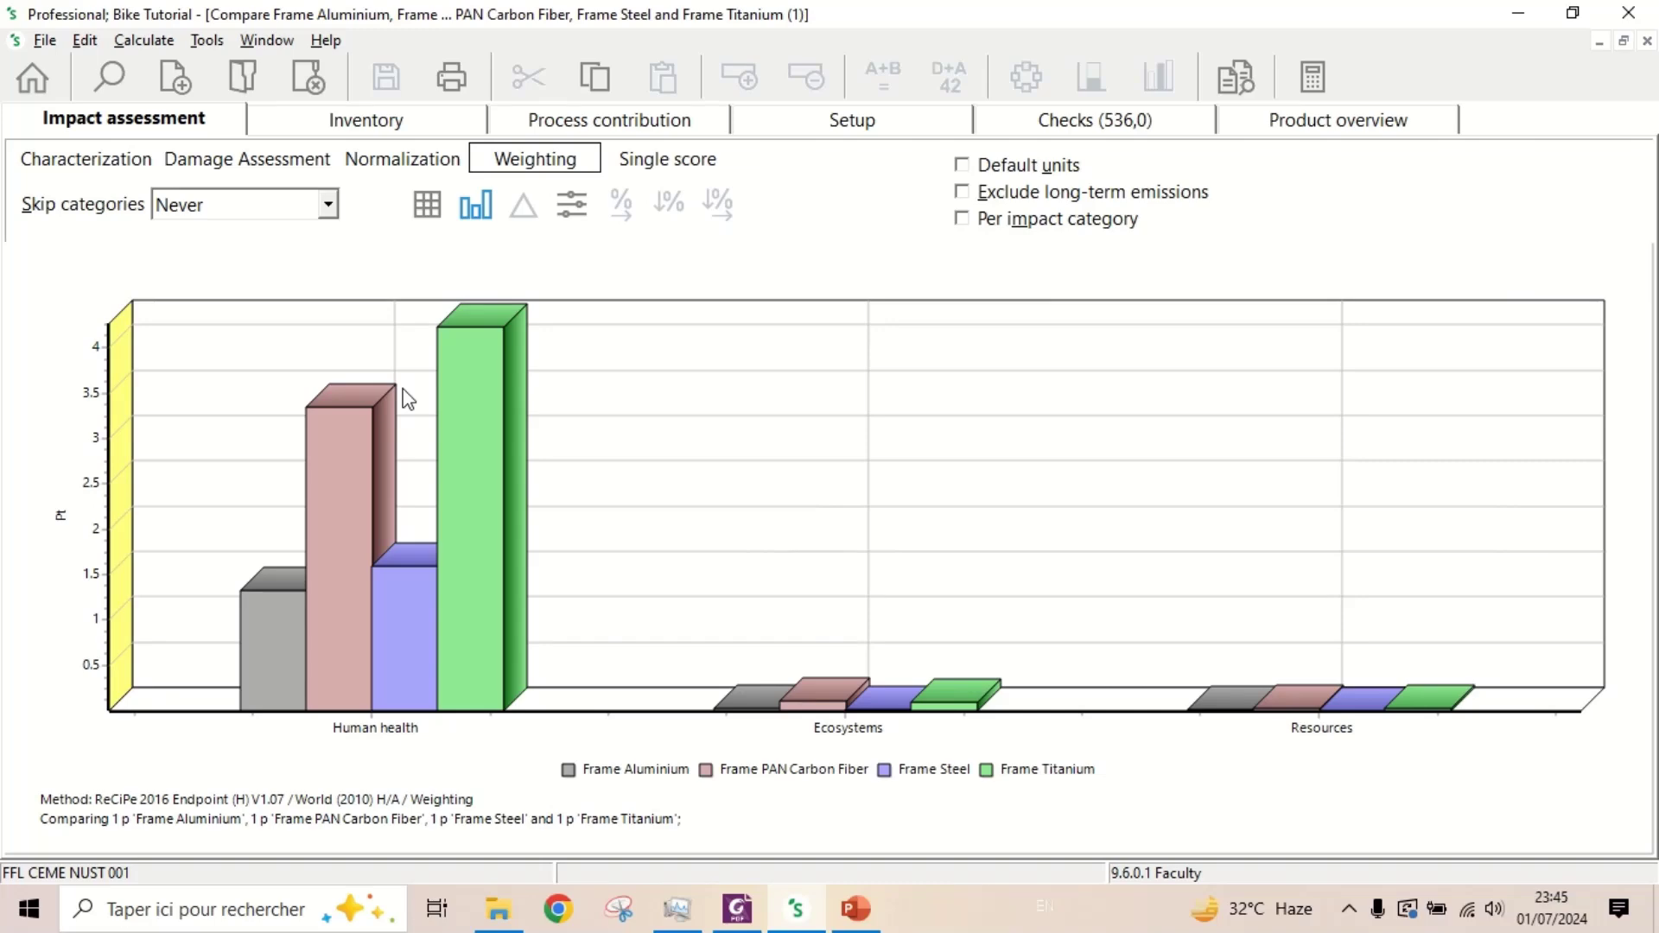
left_click(393, 160)
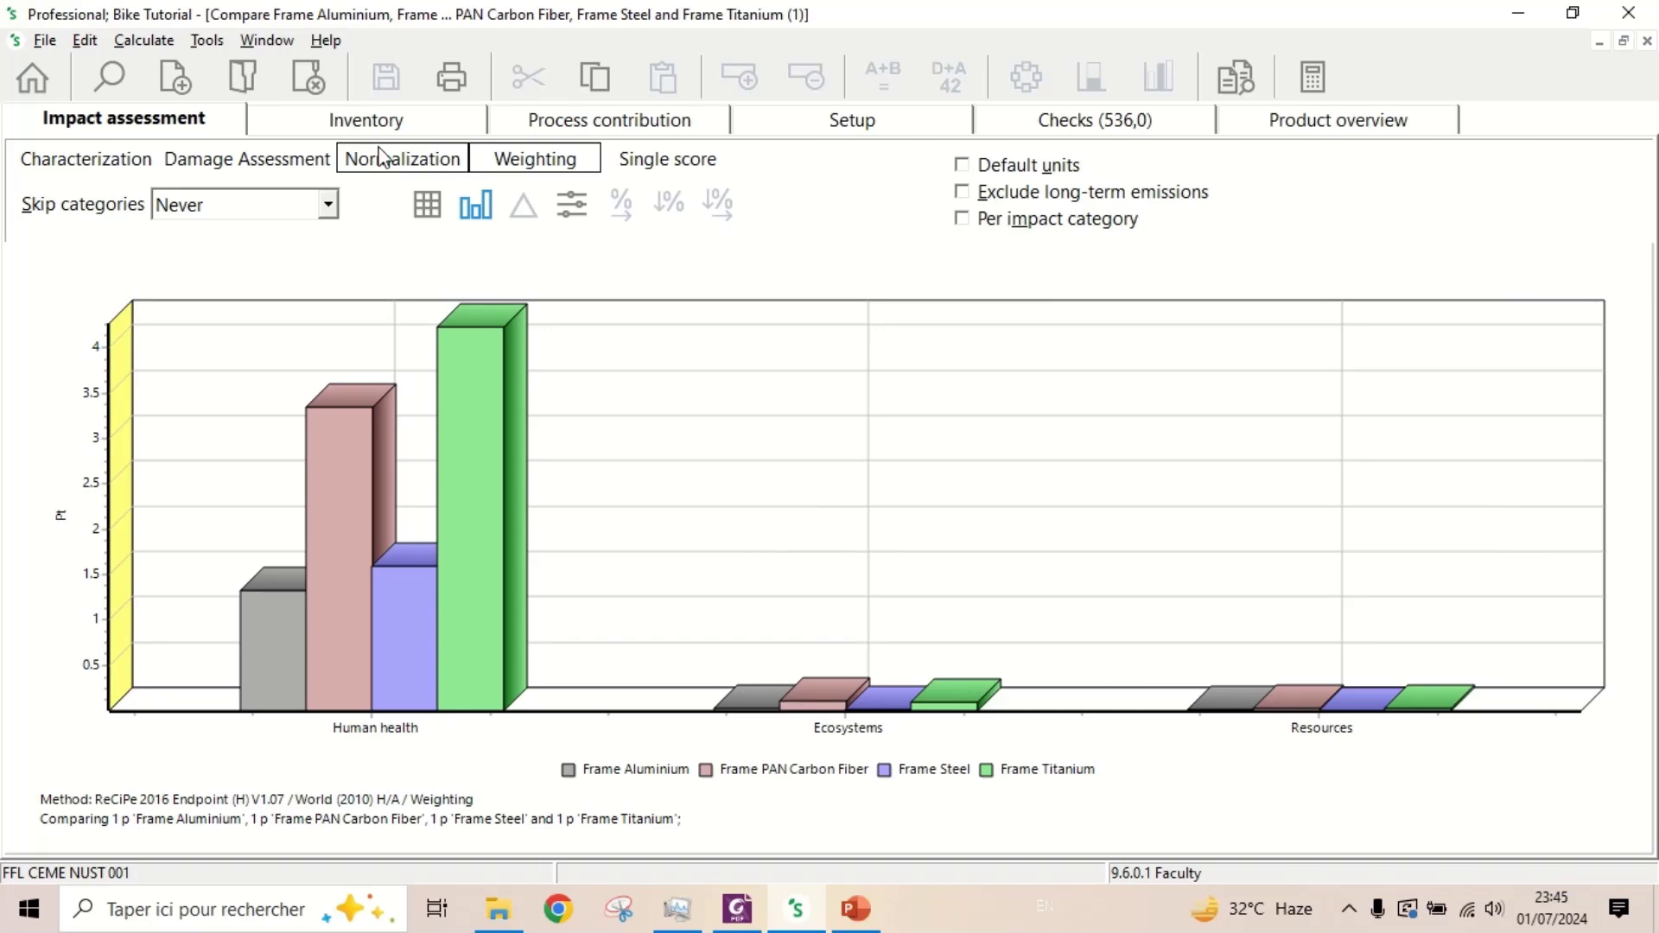
left_click(245, 163)
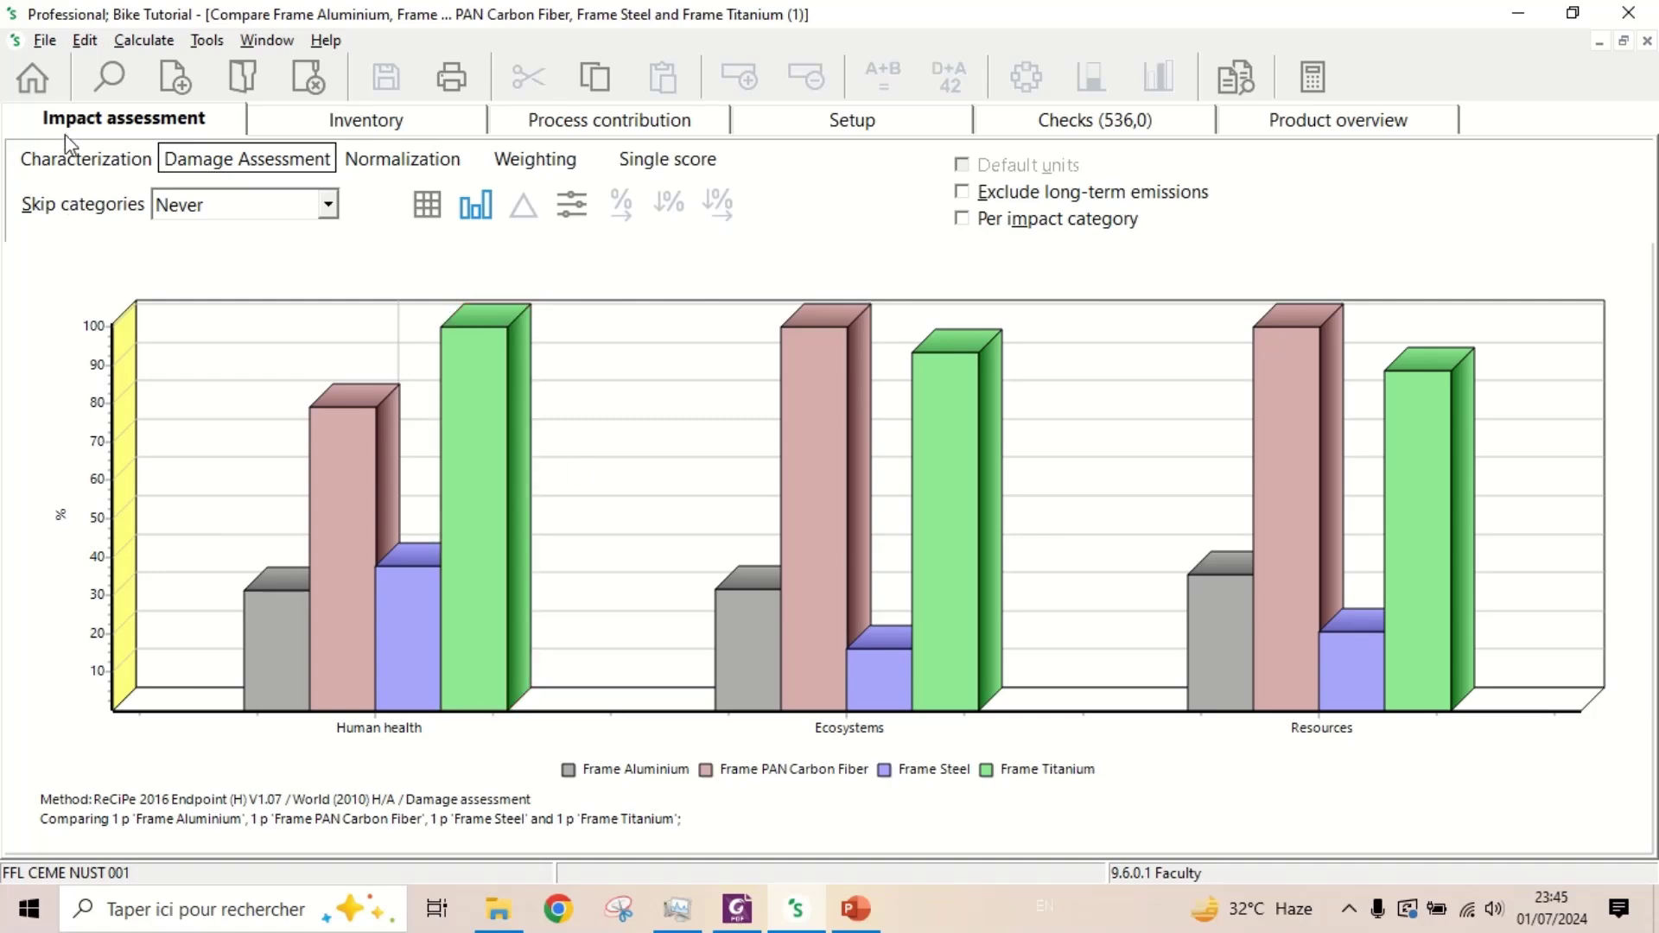
left_click(49, 76)
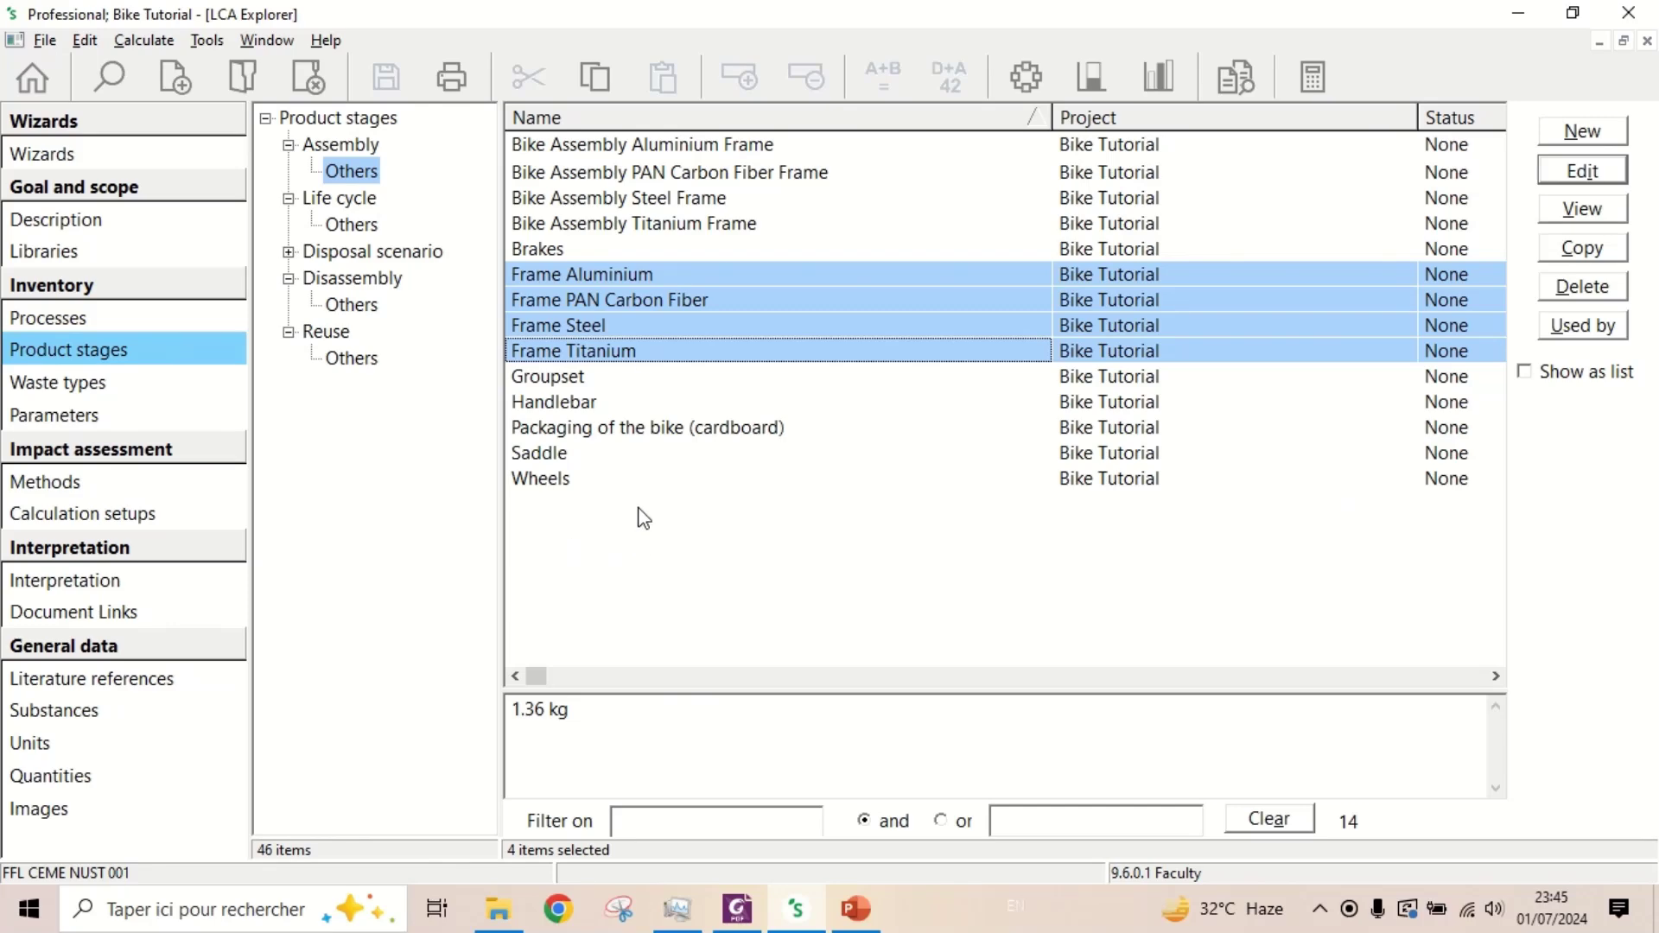
Calculate Bike Assembly Aluminium Frame's network with Ecoinvent 3 cut-off unit as the current library
left_click(629, 145)
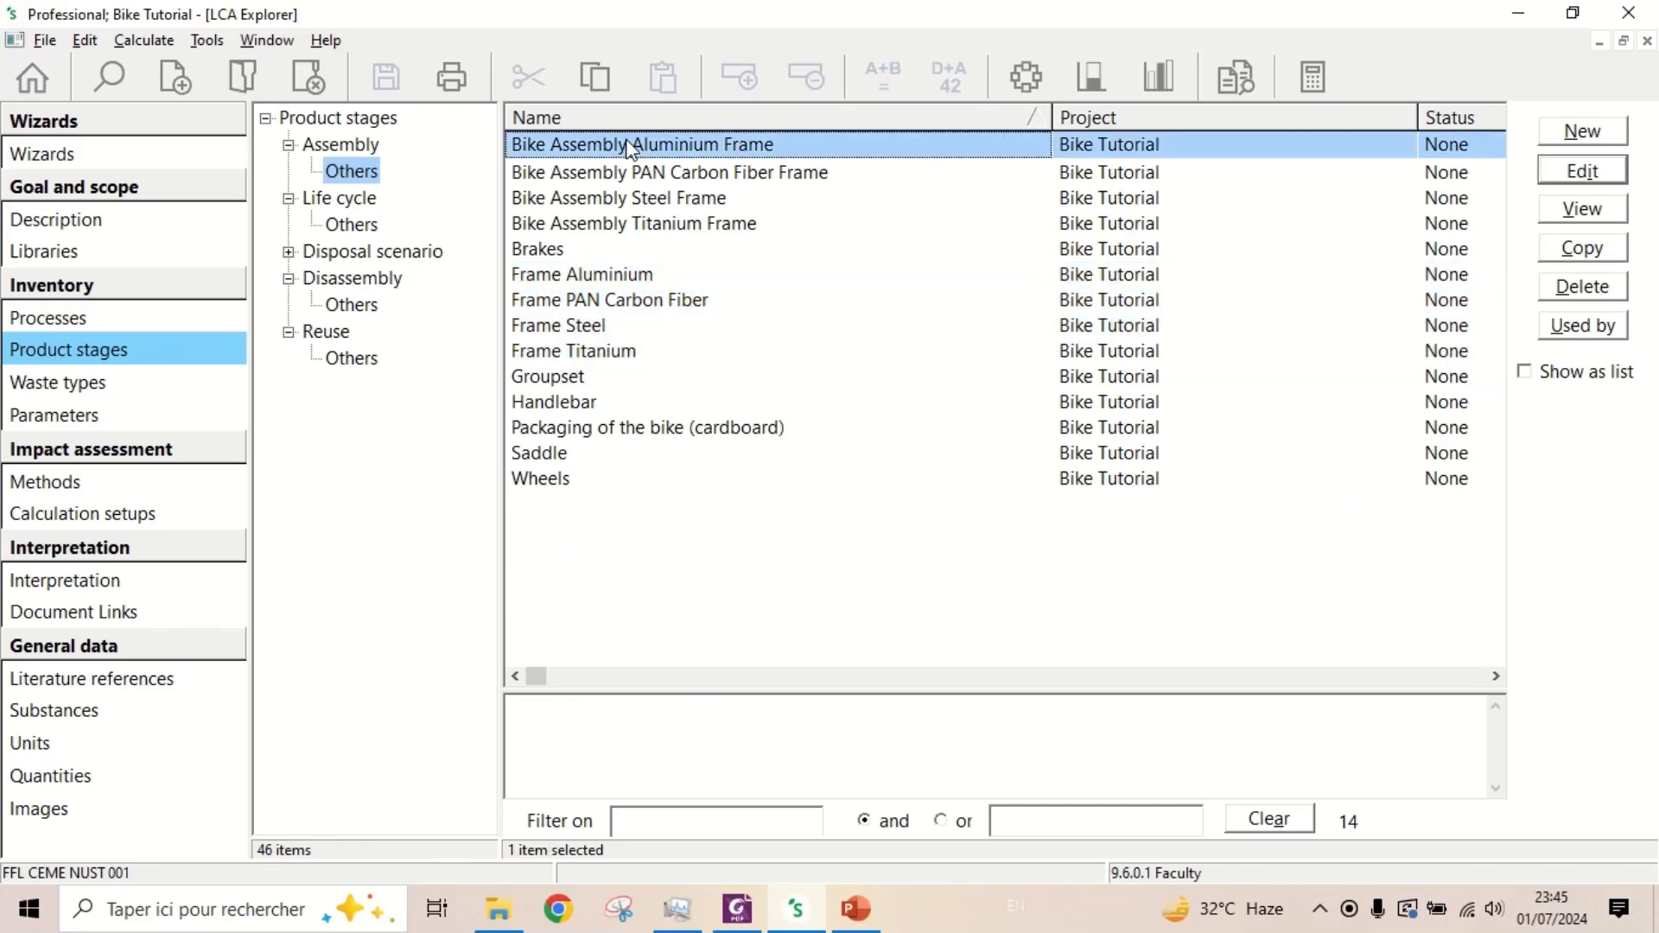
left_click(1028, 76)
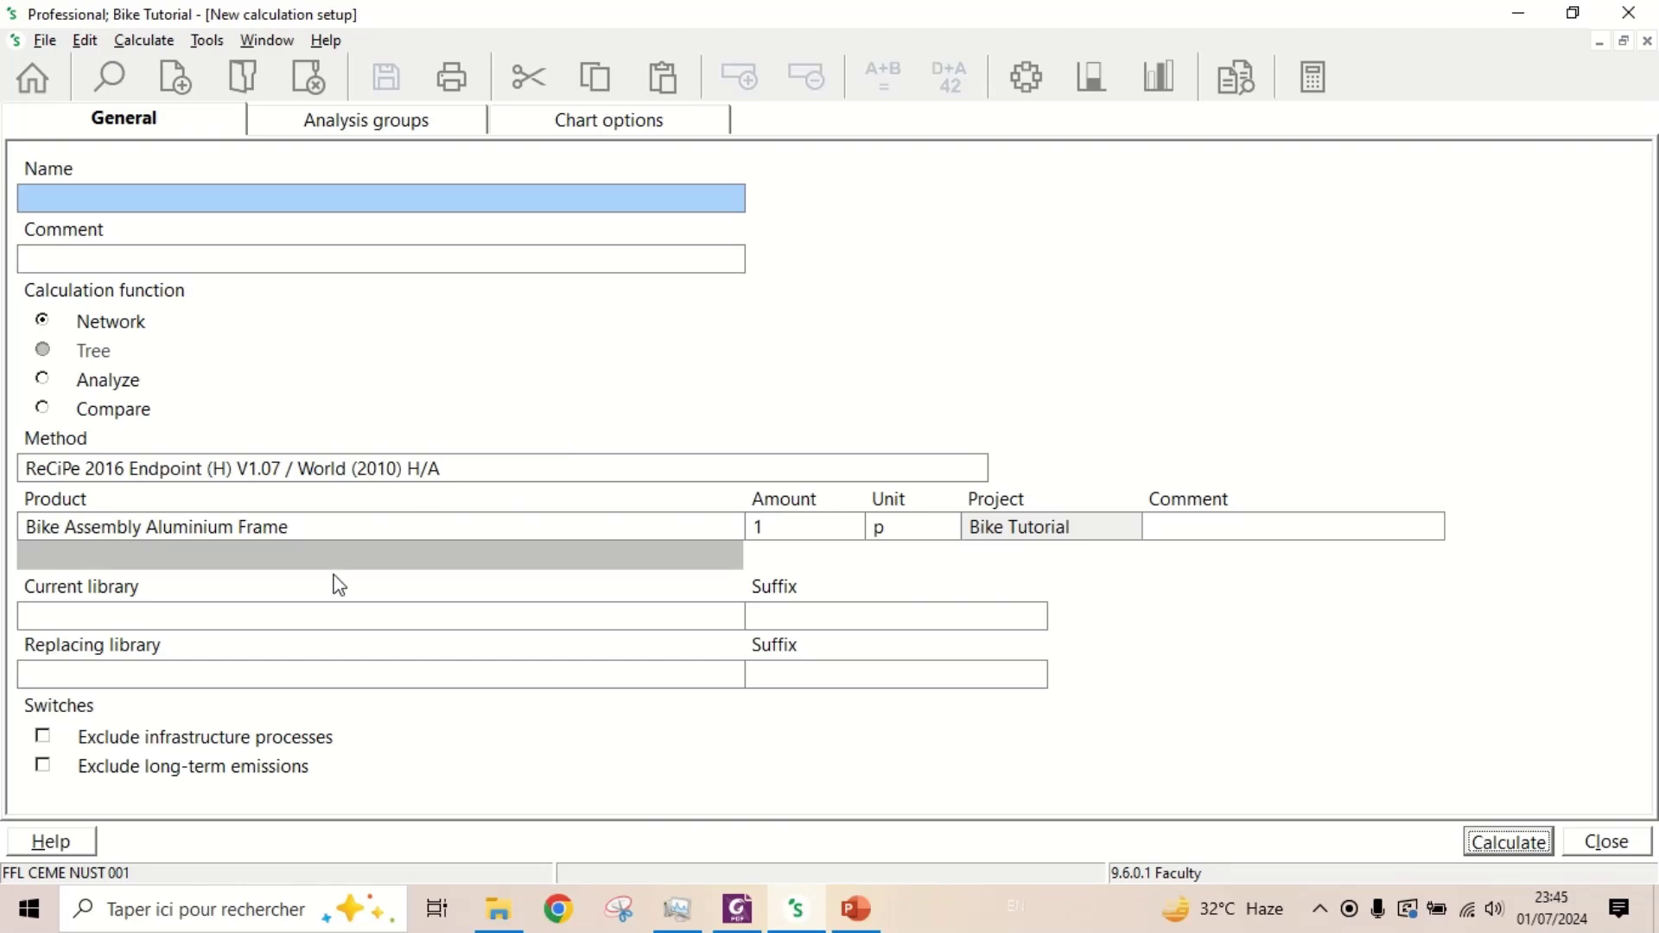
double_click(312, 616)
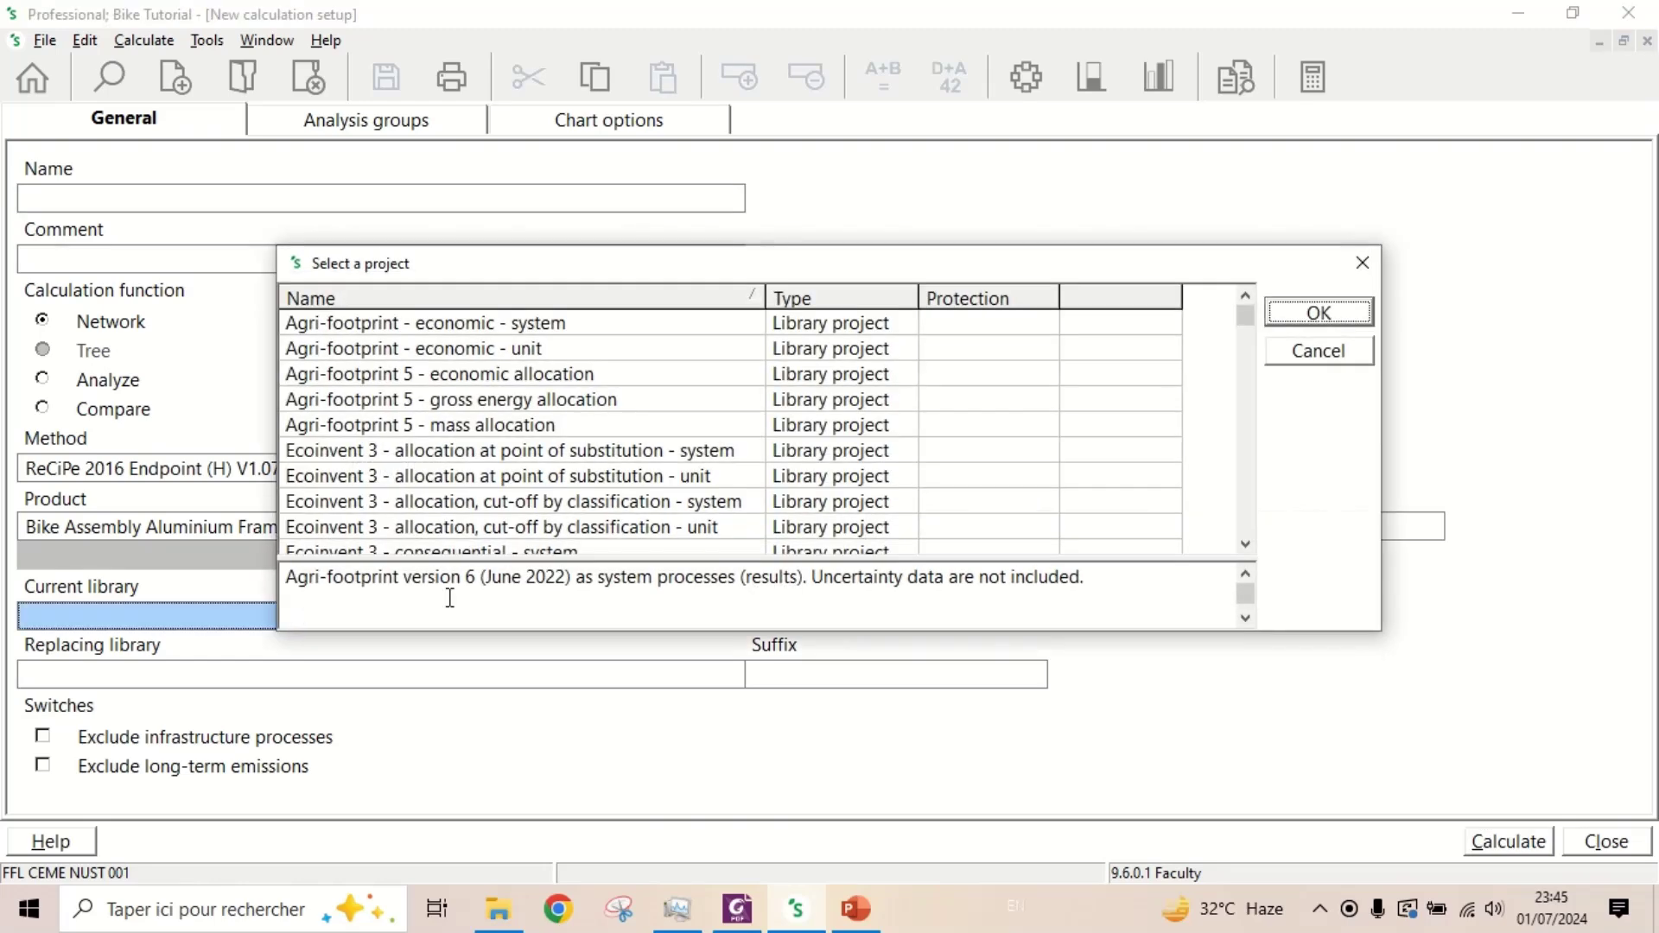
double_click(558, 526)
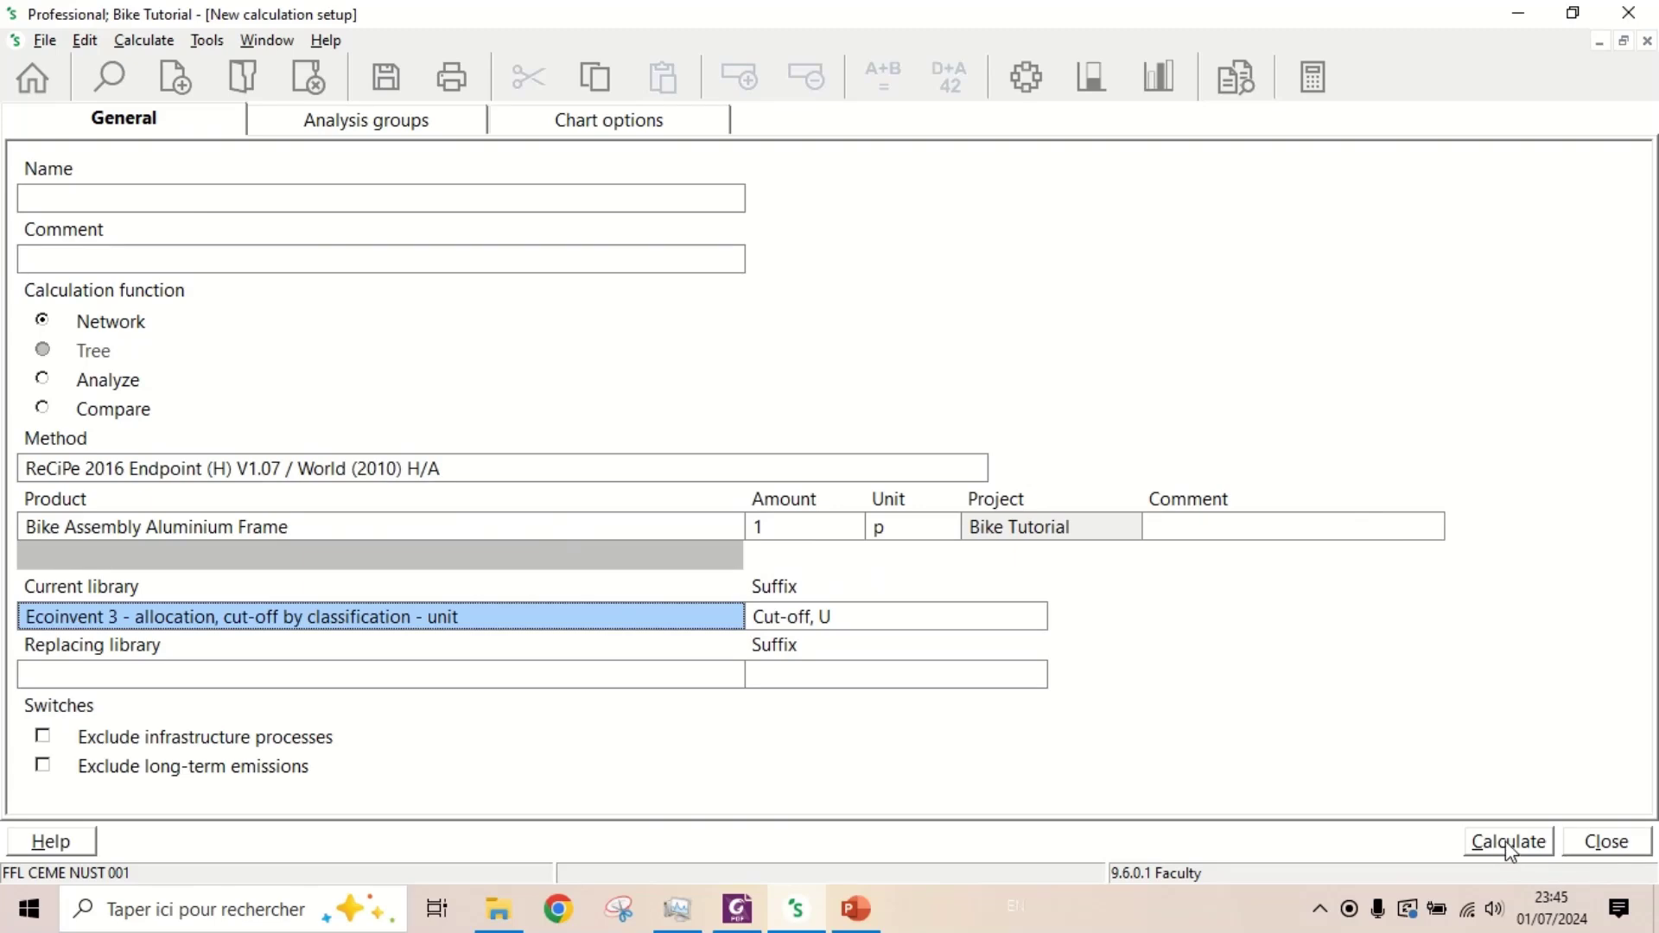
left_click(1509, 842)
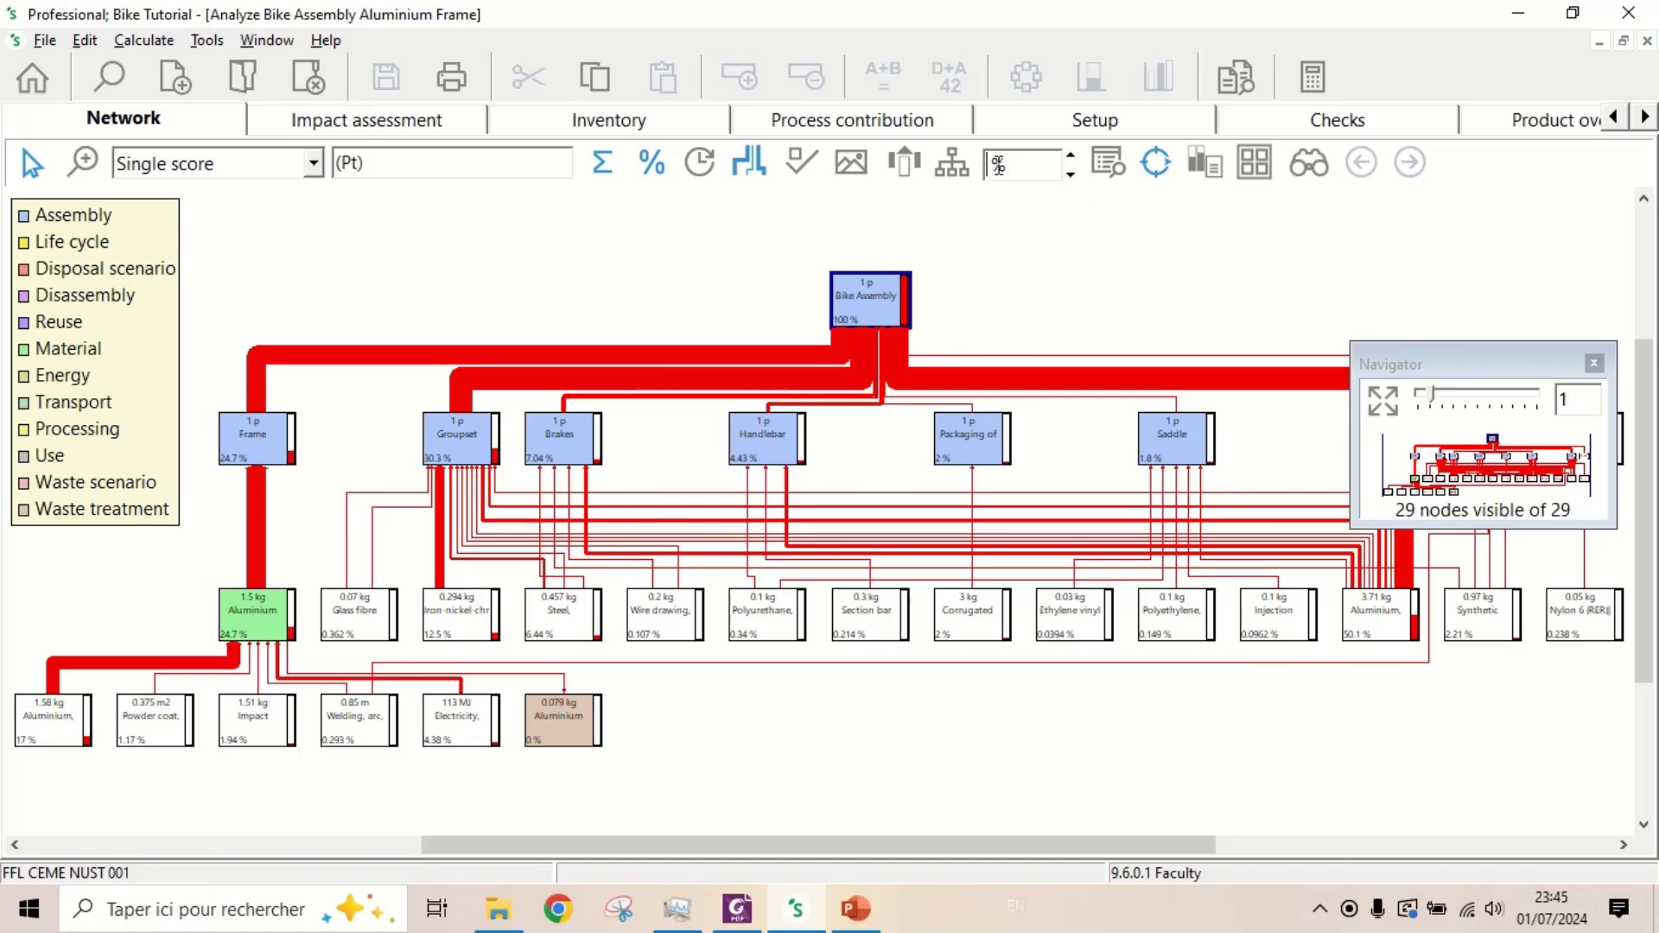
Set the network cut-off to 4 %, after briefly trying 5 %
key("BackSpace")
type("5")
key("Return")
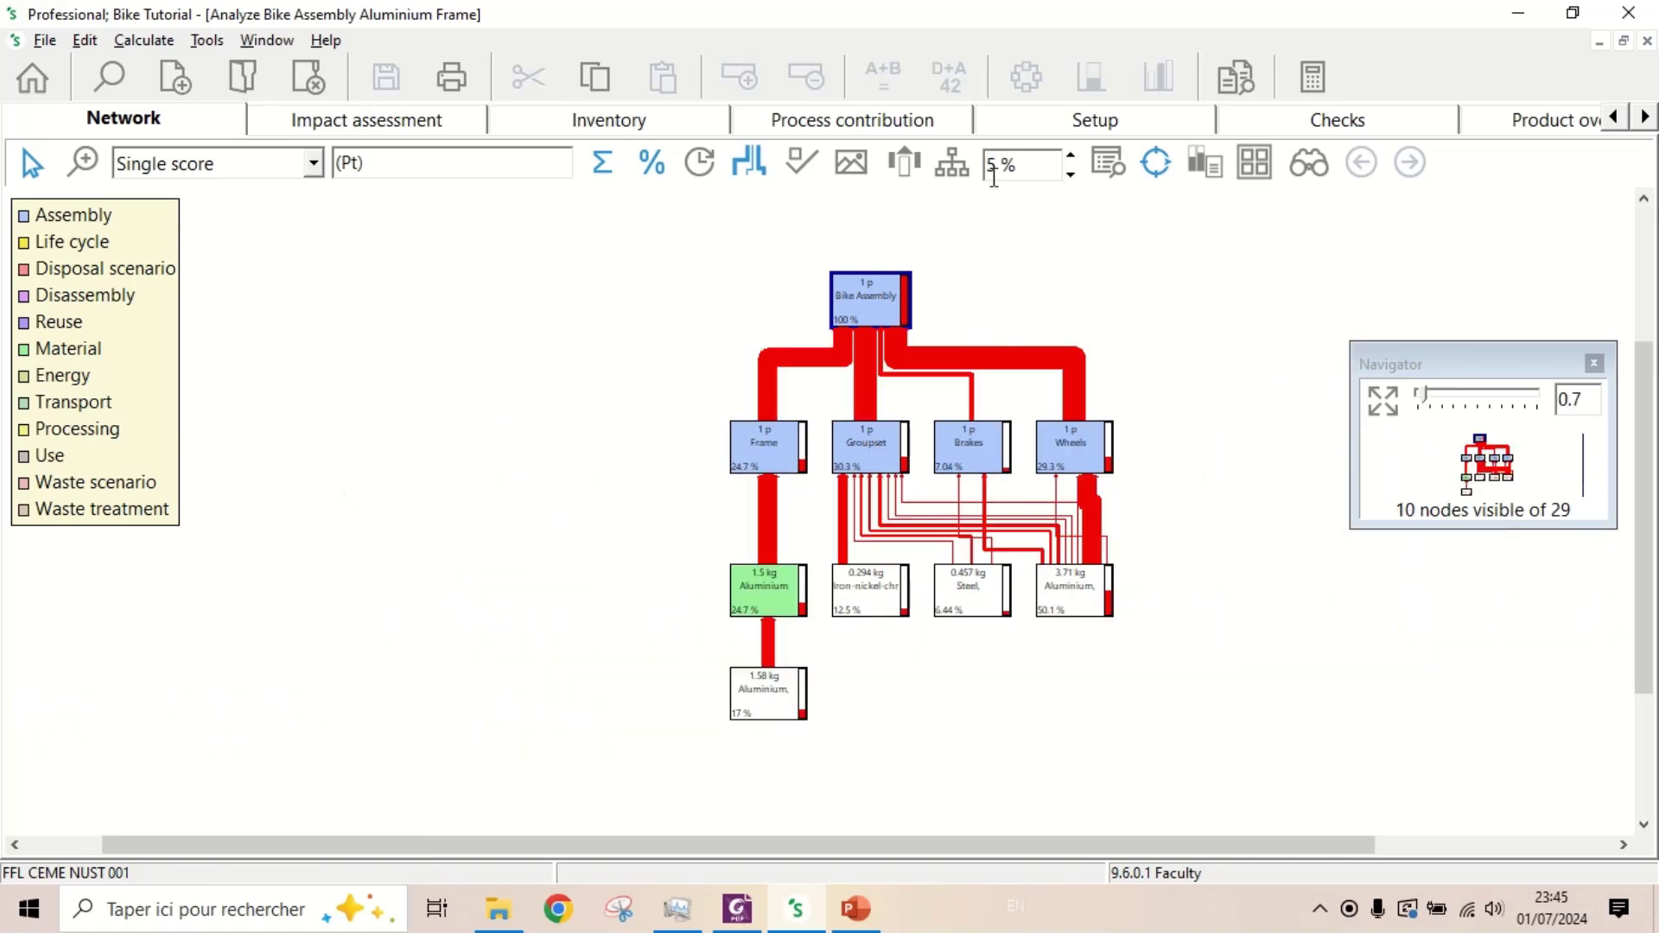
key("BackSpace")
type("4")
key("Return")
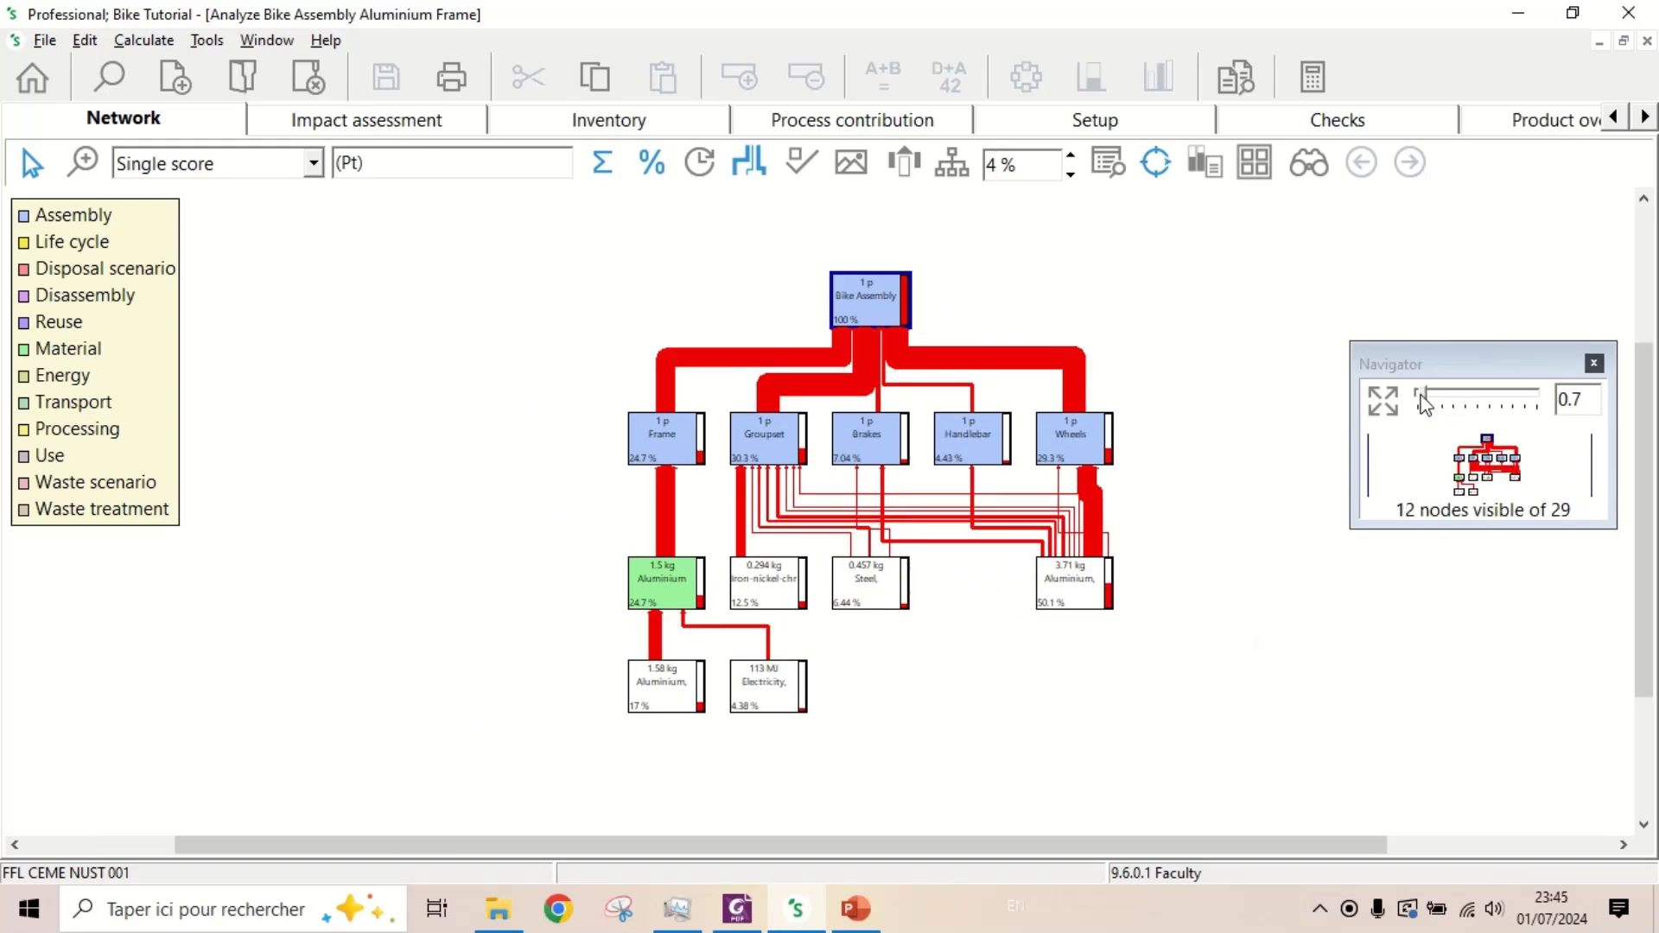
Zoom the Navigator in and out to read the remaining 12 network nodes
left_click_drag(1425, 395, 1463, 408)
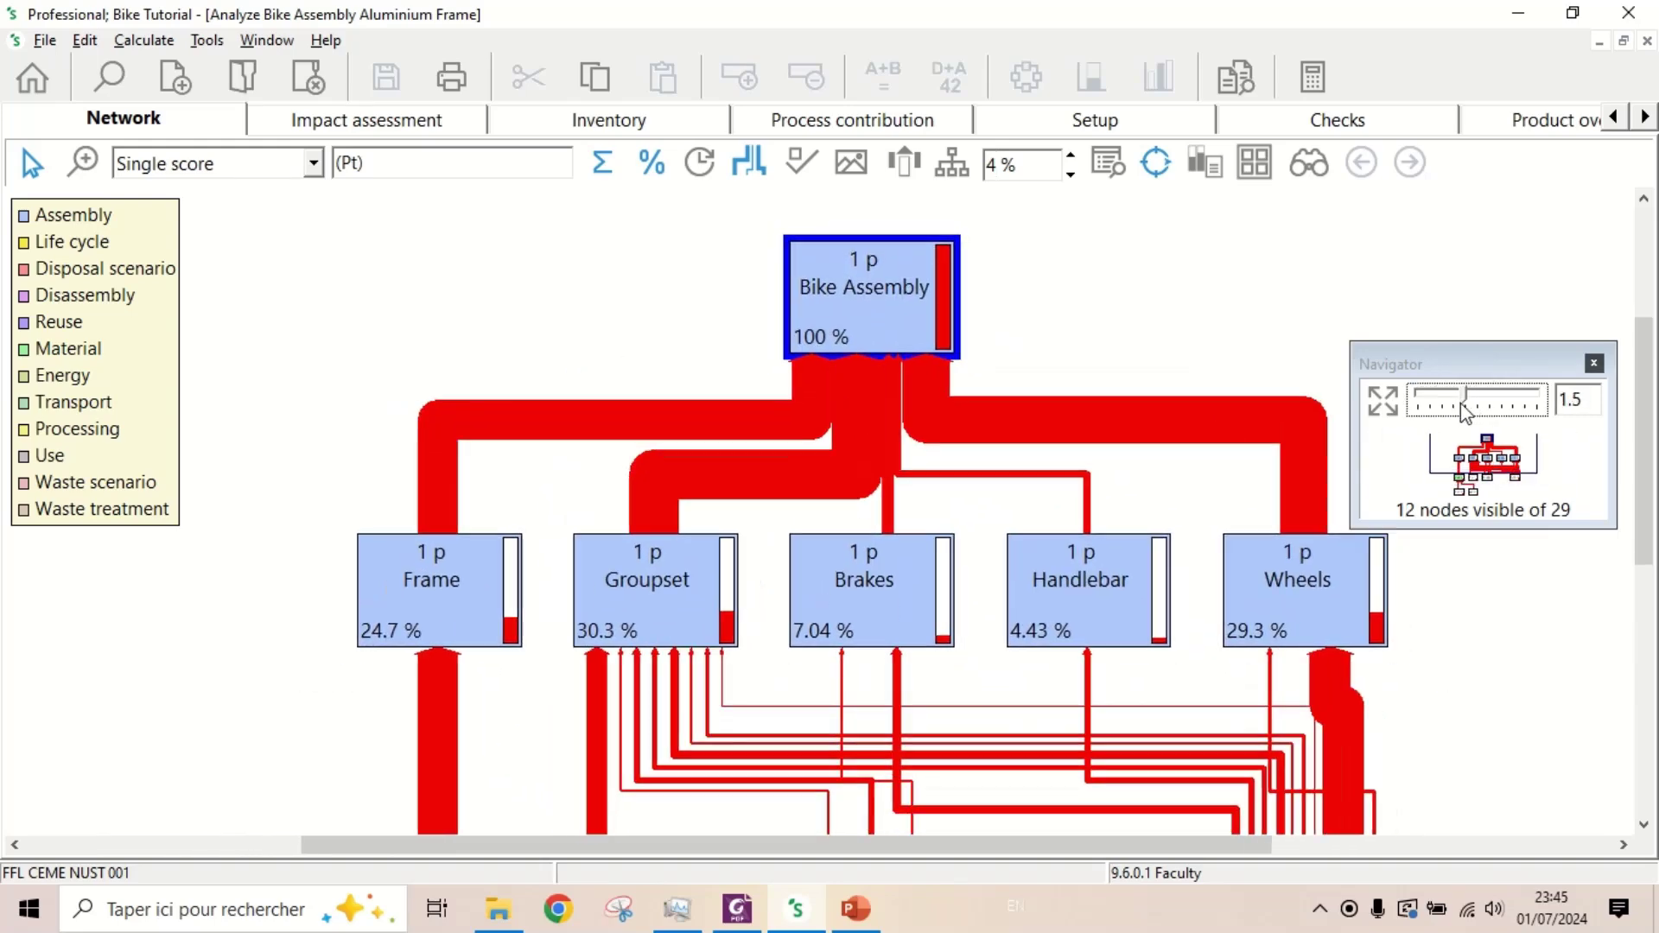
scroll(994, 506, "down", 2)
scroll(972, 644, "down", 5)
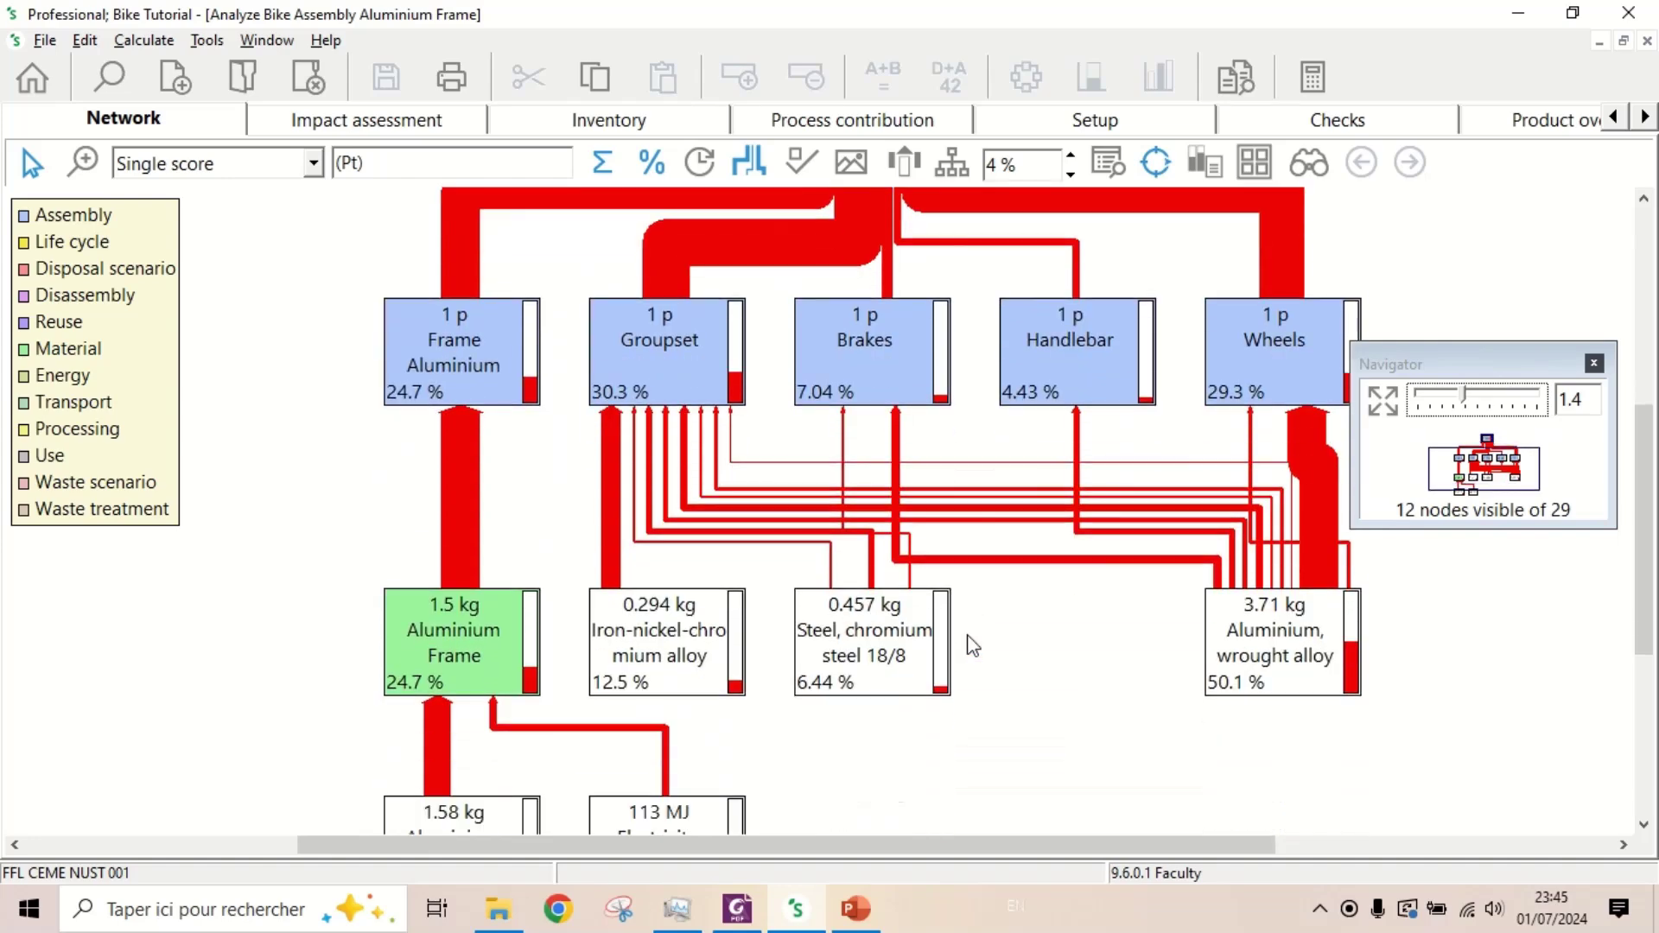
scroll(971, 644, "up", 1)
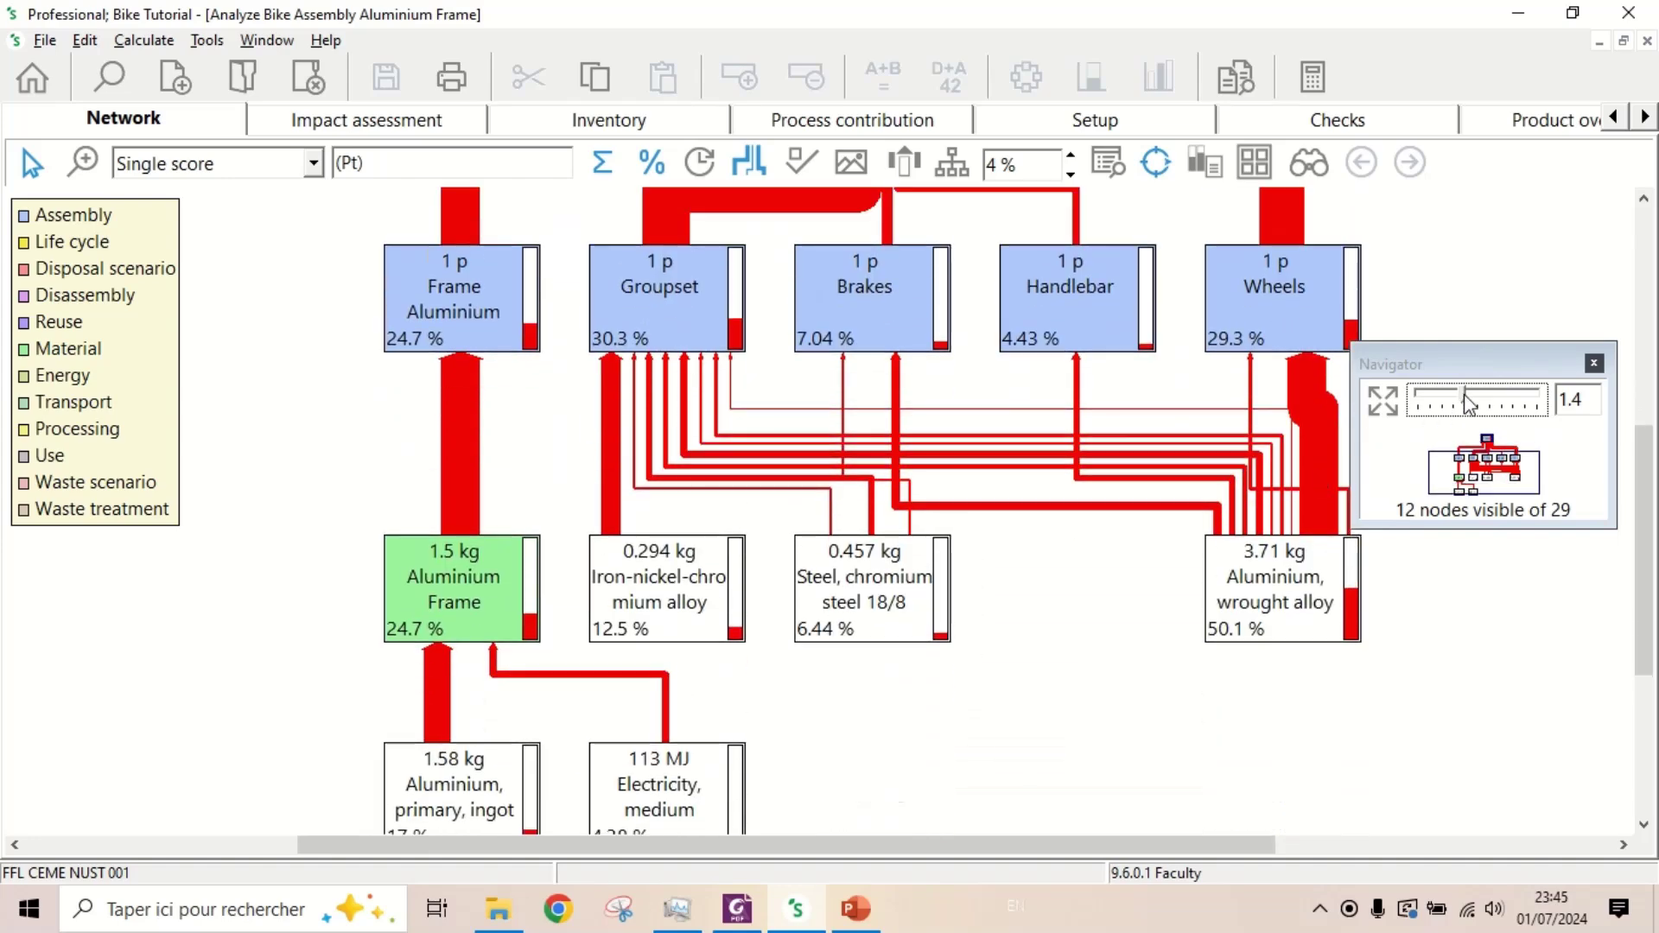
left_click_drag(1469, 403, 1442, 406)
scroll(1074, 511, "up", 2)
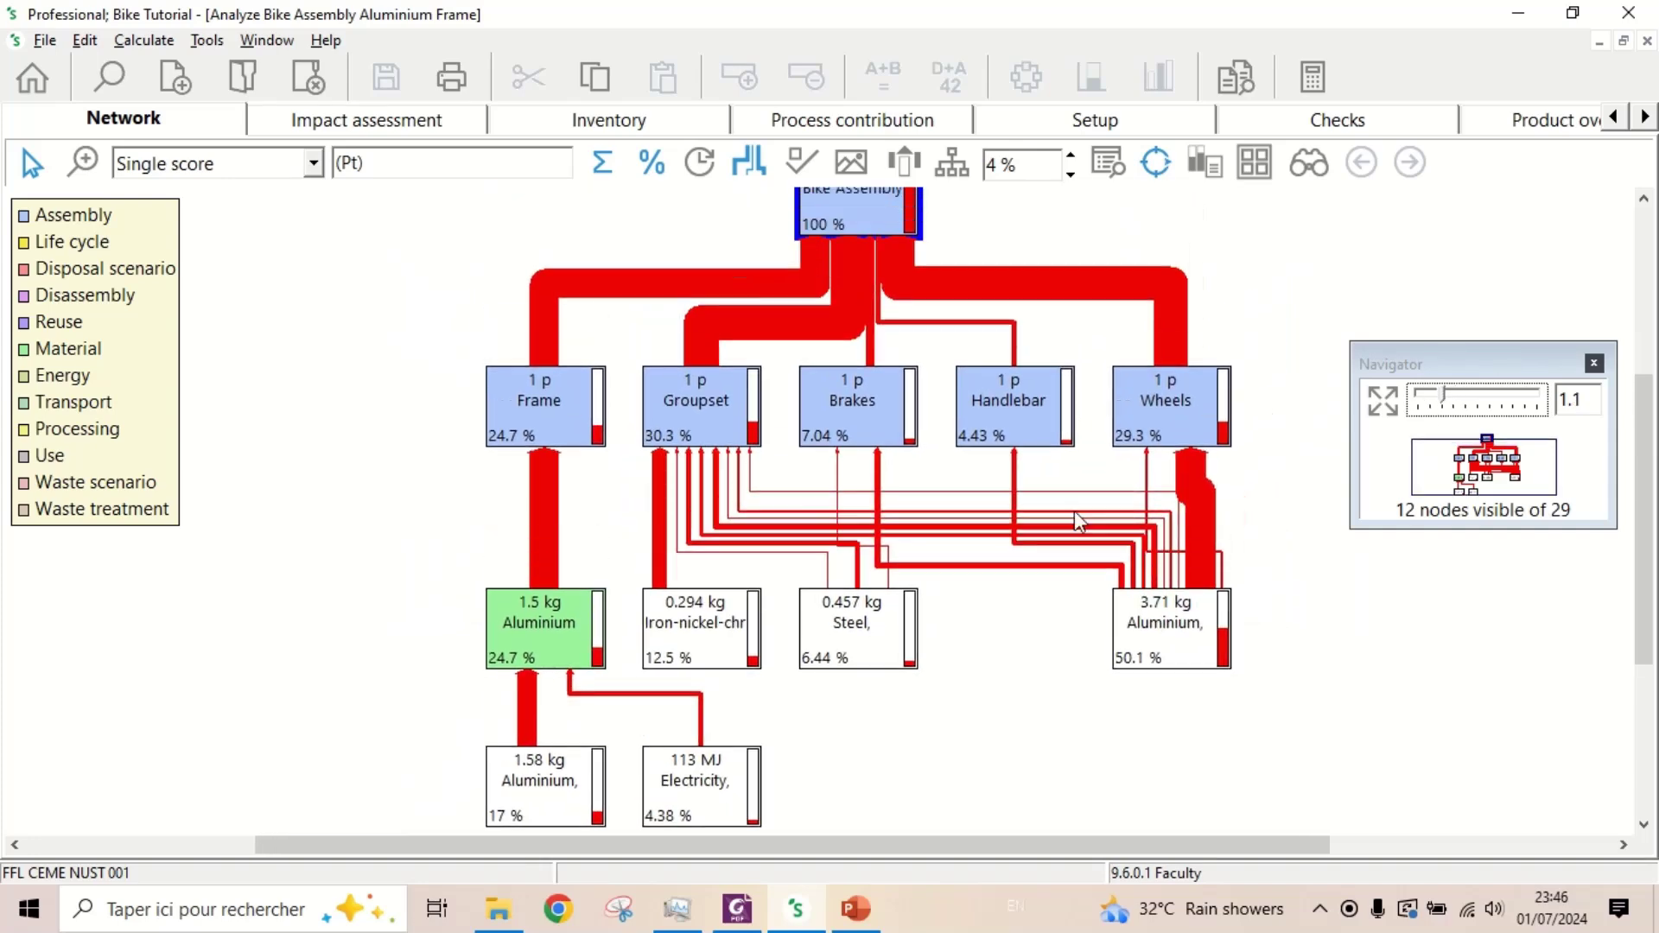
left_click_drag(1448, 399, 1433, 404)
scroll(1116, 443, "up", 2)
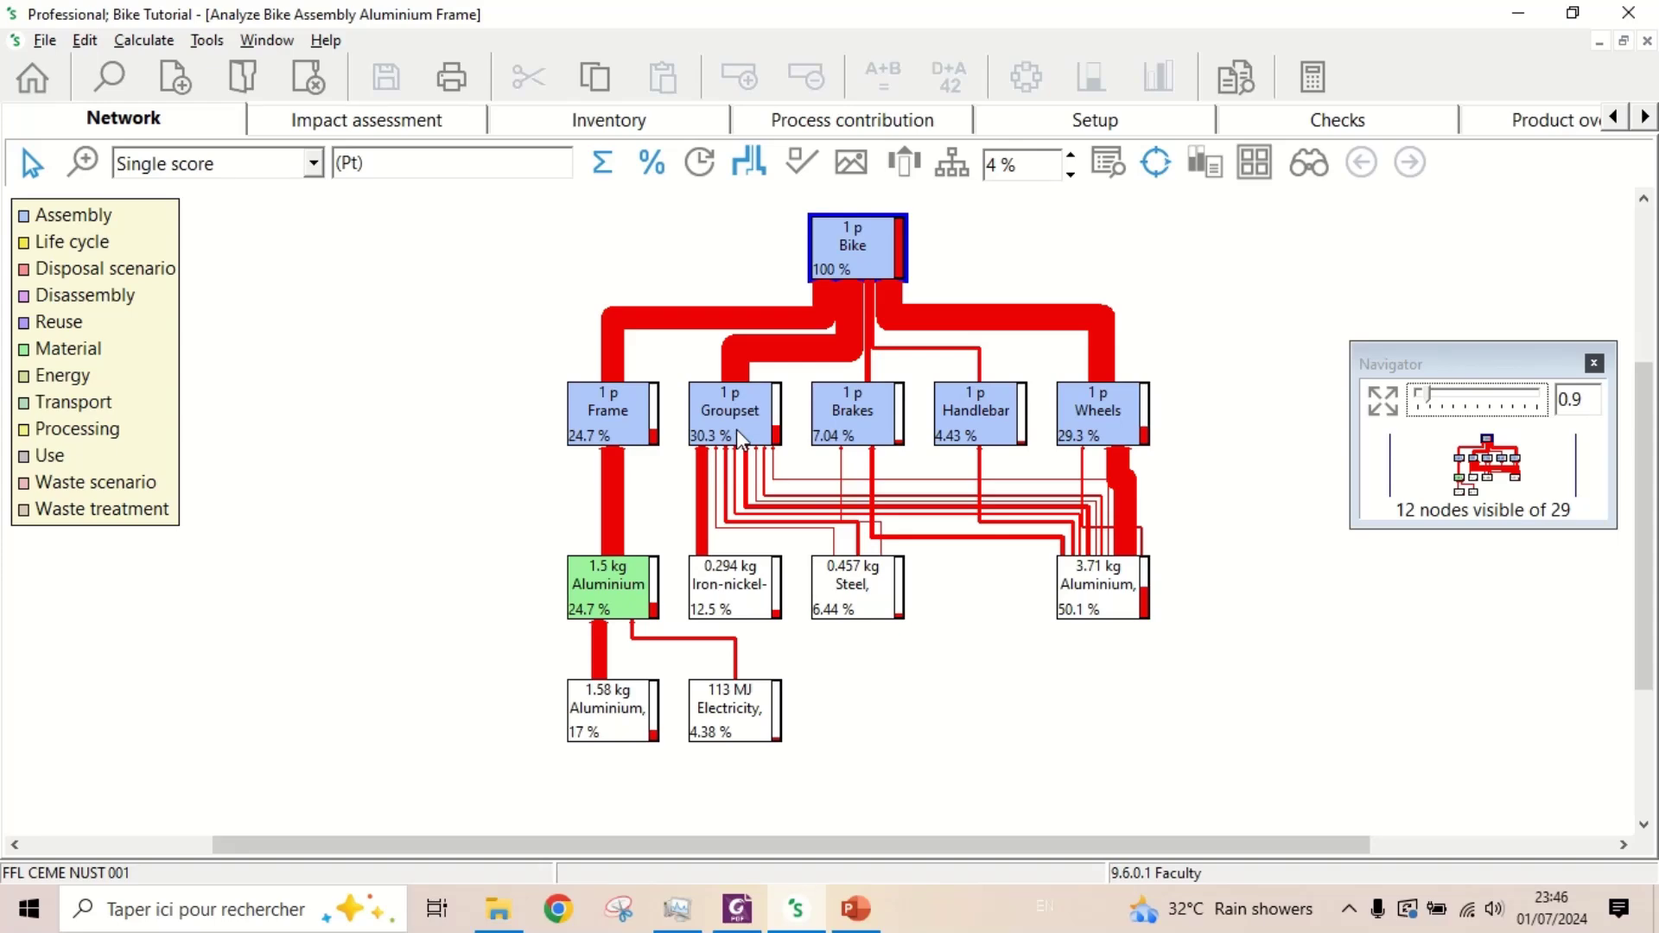
Check the single scores per assembly part and the network view, then return to Product stages
left_click(441, 129)
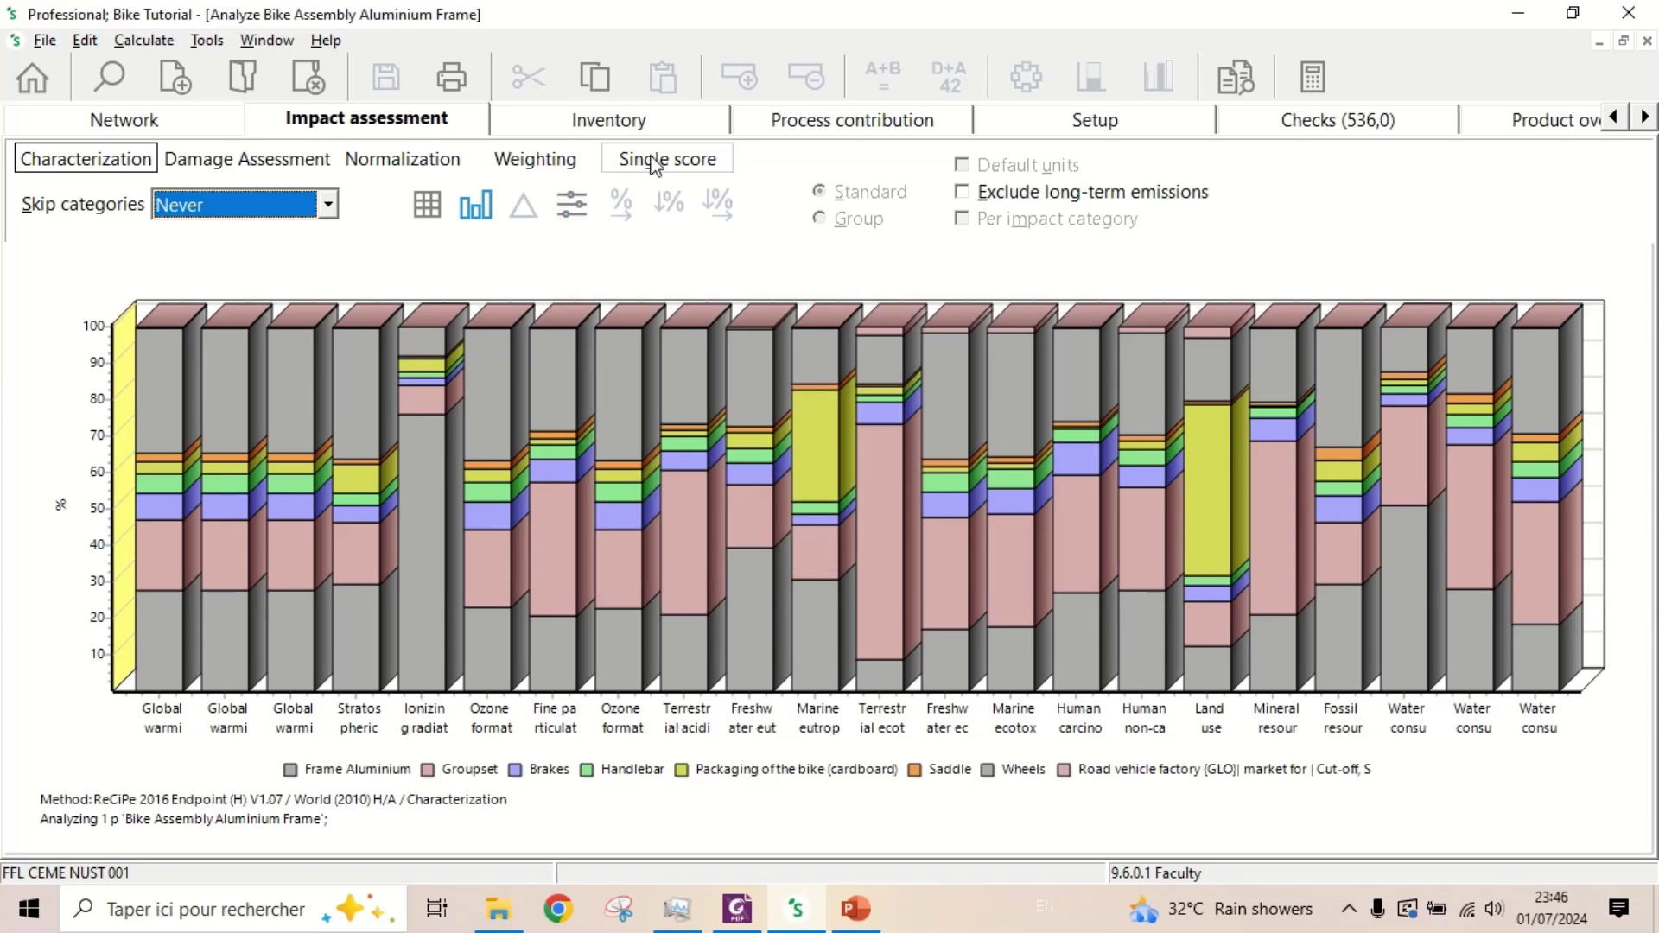
left_click(656, 164)
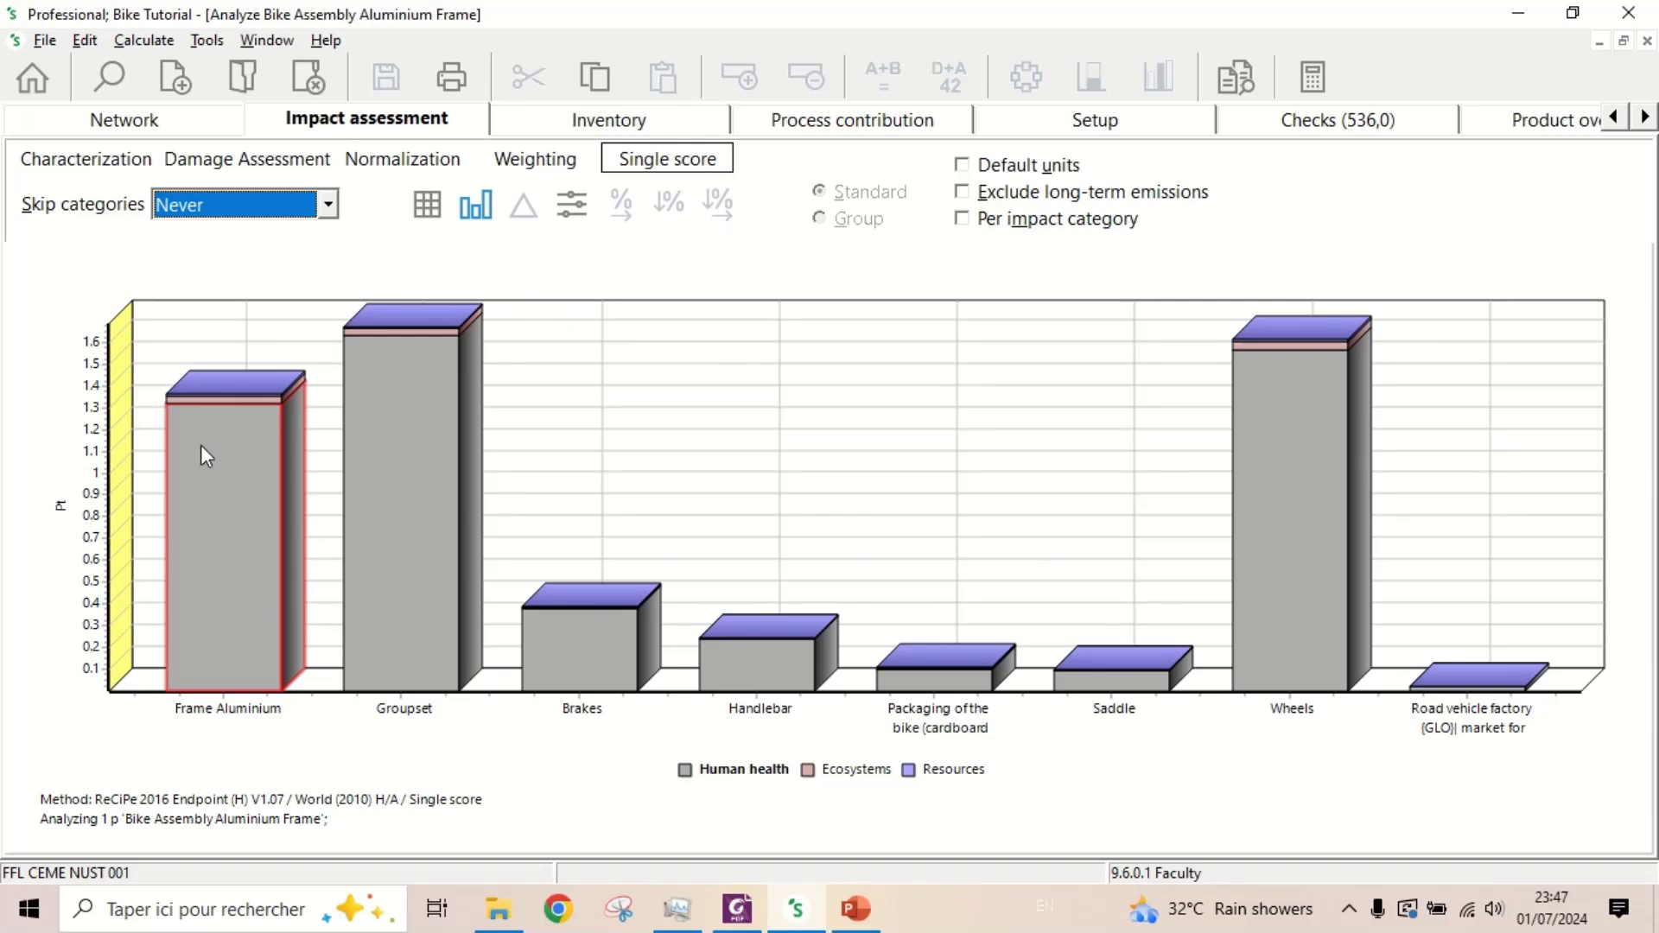
left_click(95, 123)
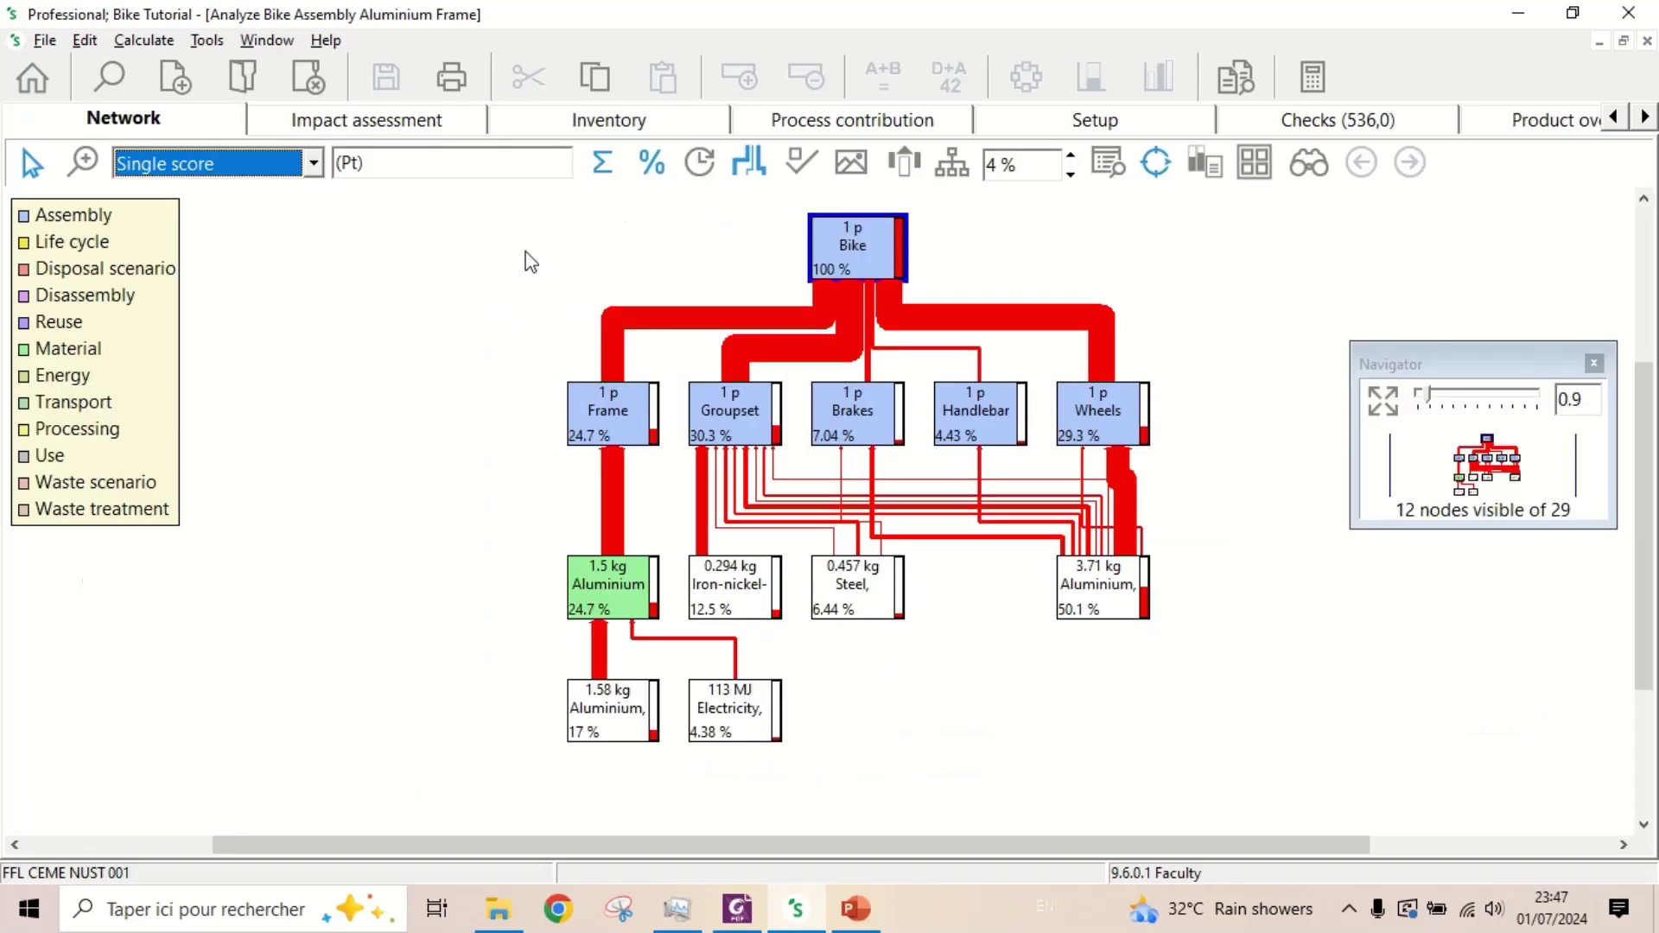
left_click(5, 95)
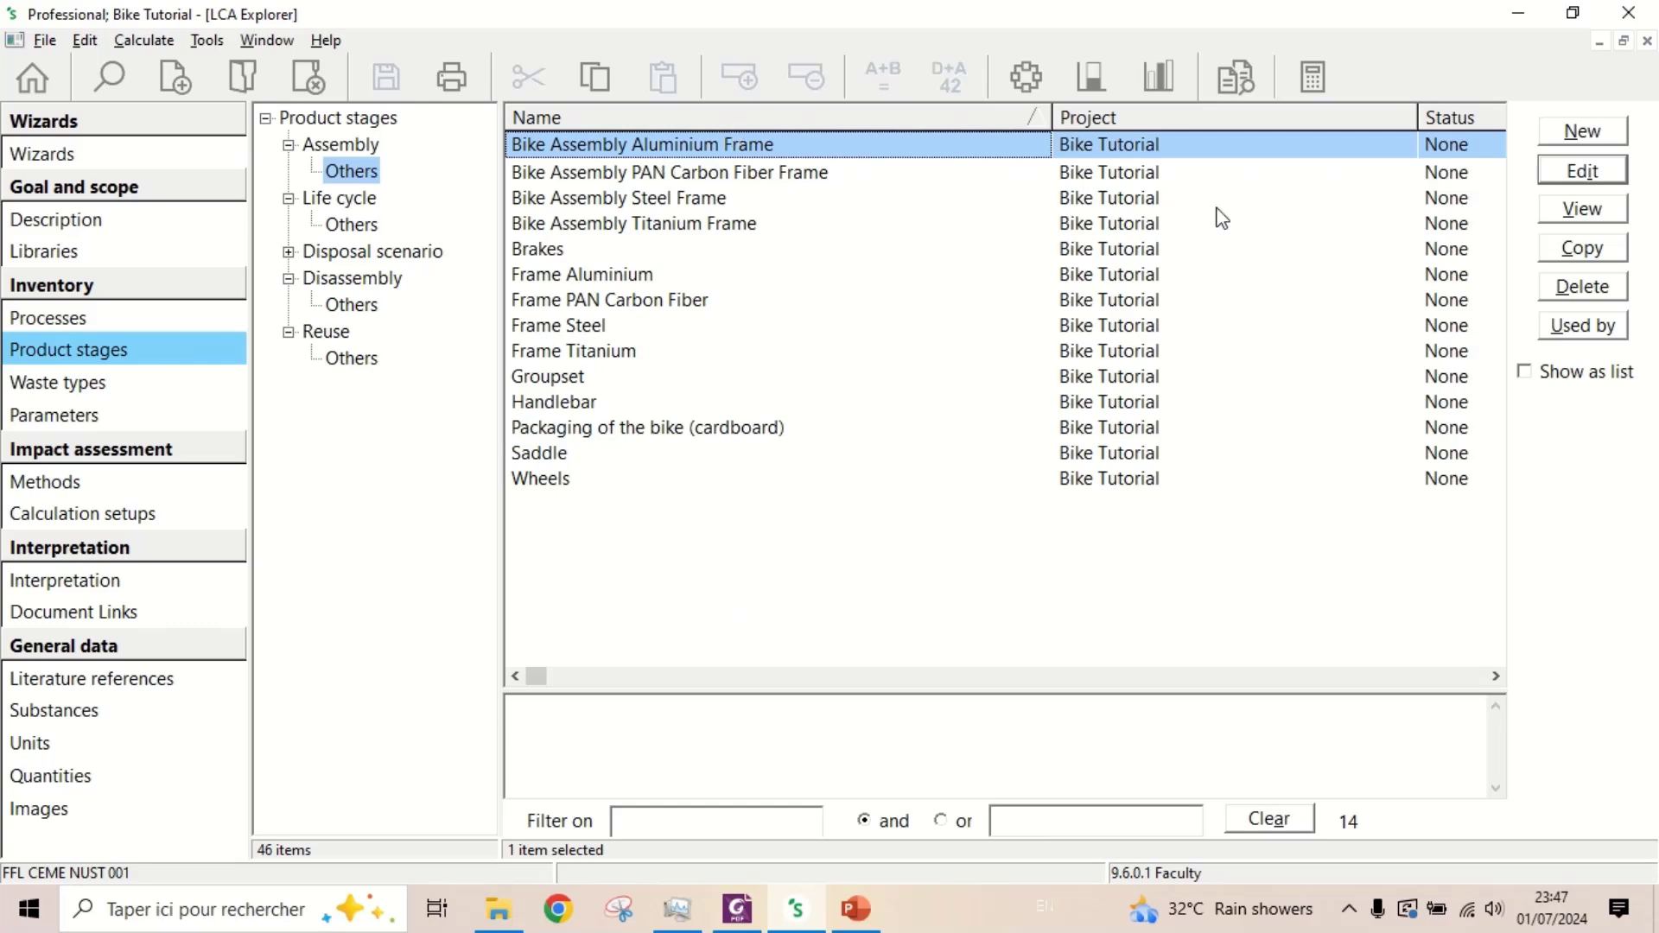
Add the PAN Carbon Fiber, Steel and Titanium frame bike assemblies to the selection
left_click(655, 180, "ctrl")
left_click(639, 201, "ctrl")
left_click(603, 226, "ctrl")
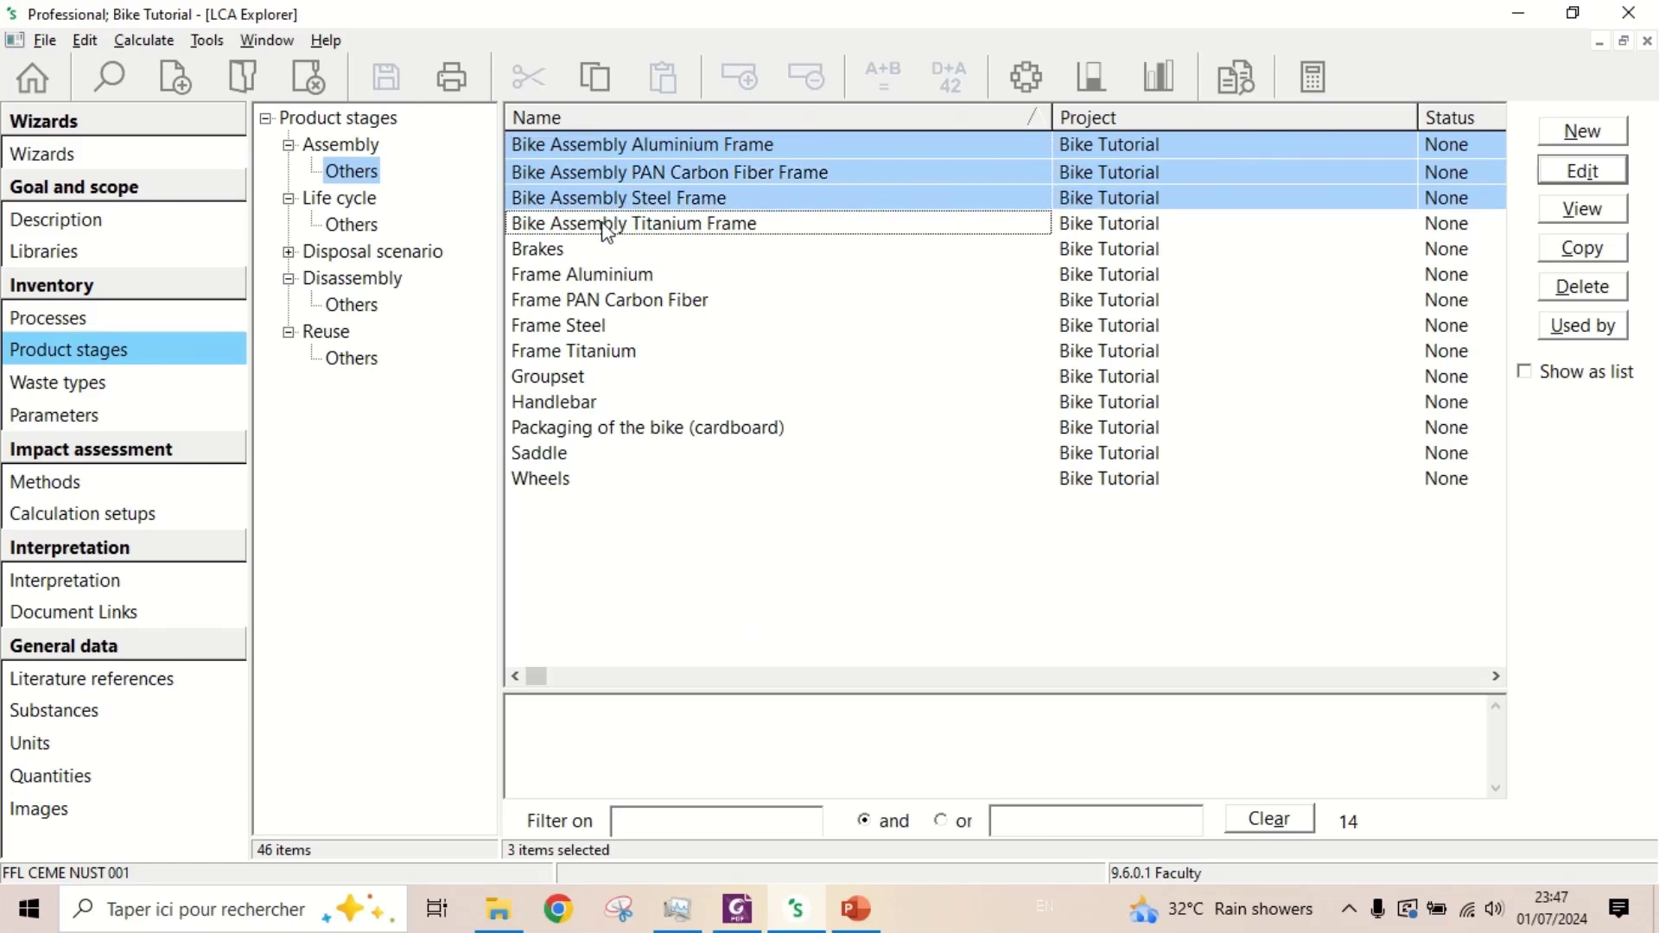
Compare the four assemblies with ReCiPe 2016 Endpoint using Ecoinvent 3 cut-off unit library
left_click(1159, 78)
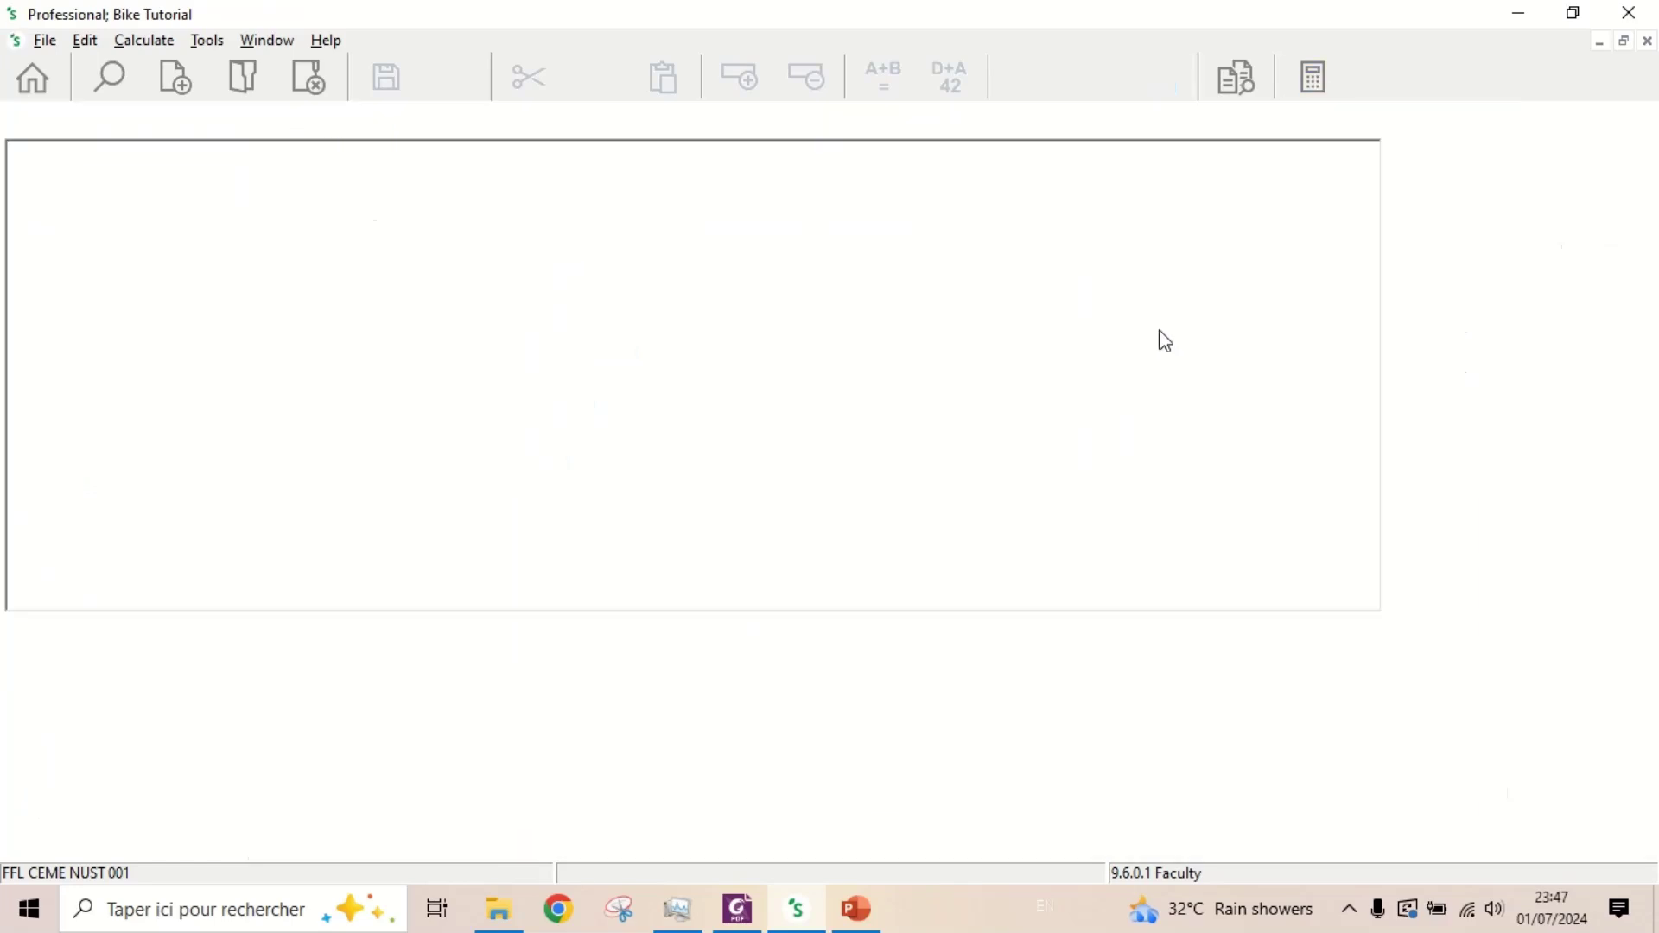
double_click(541, 700)
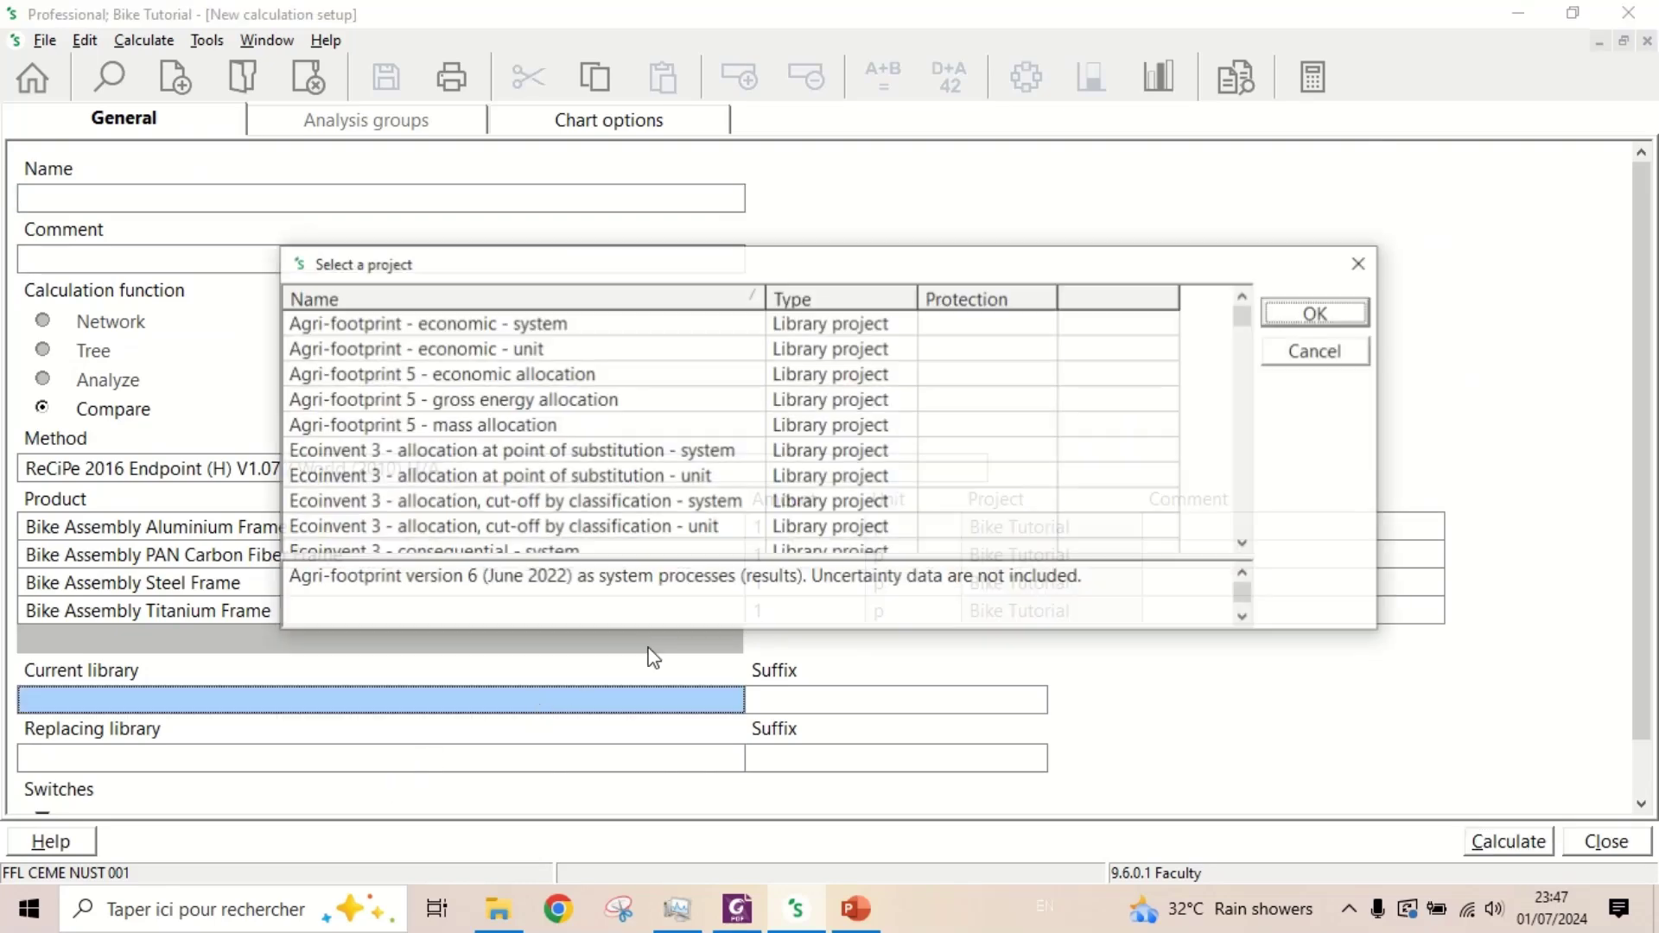
double_click(564, 529)
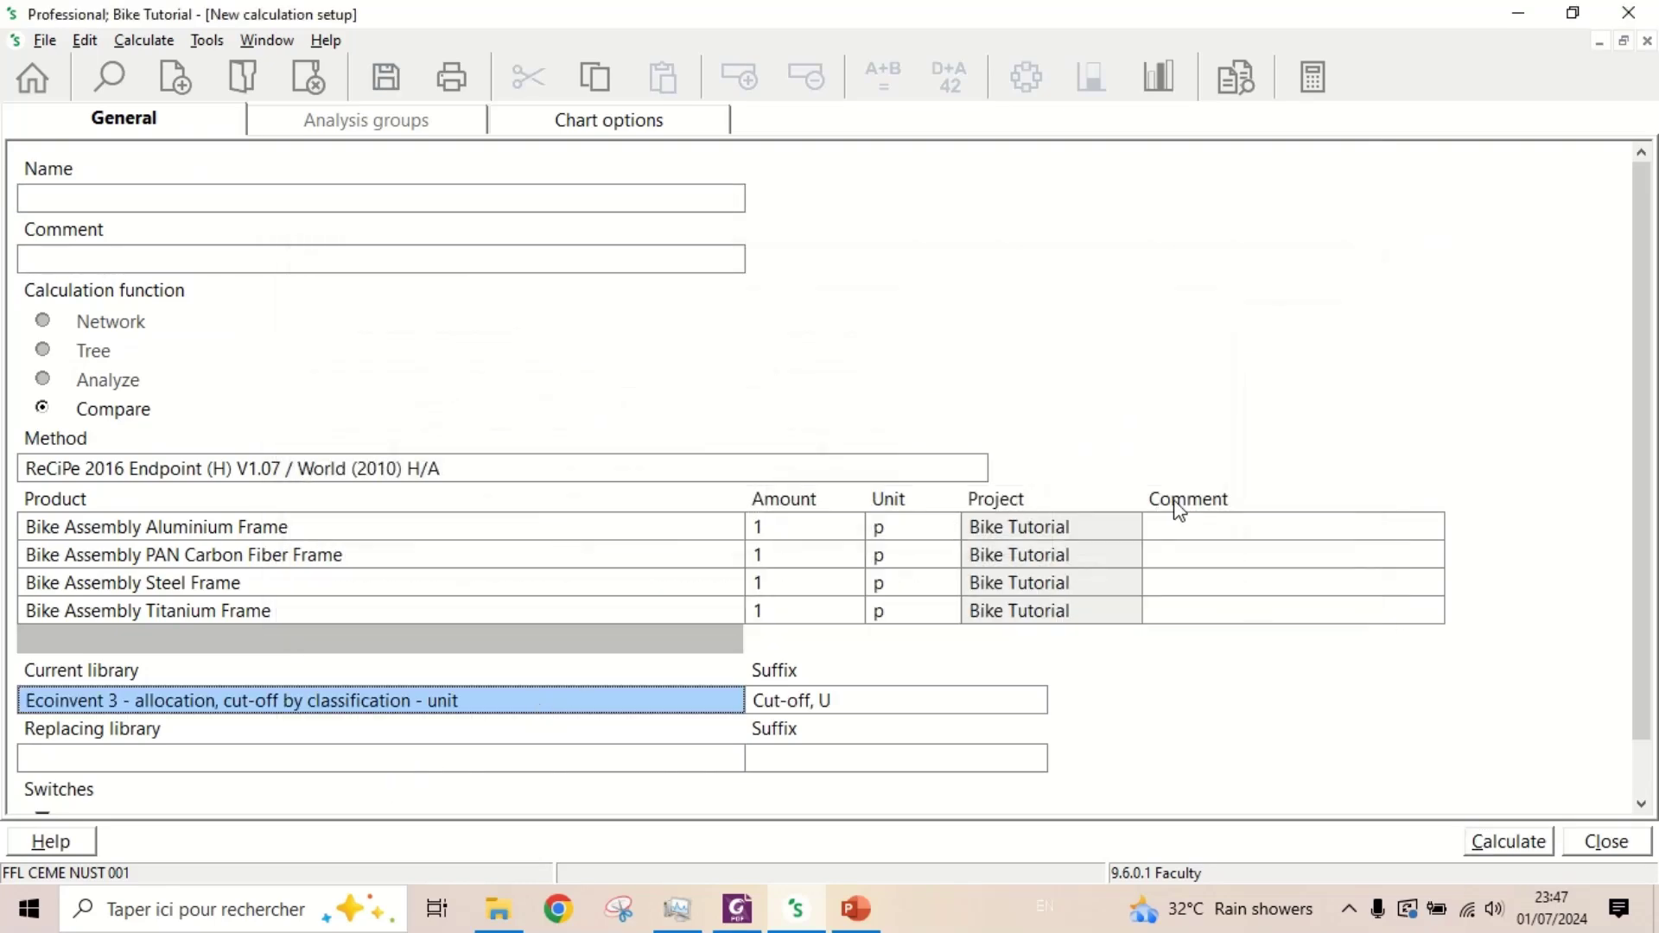
left_click(1503, 843)
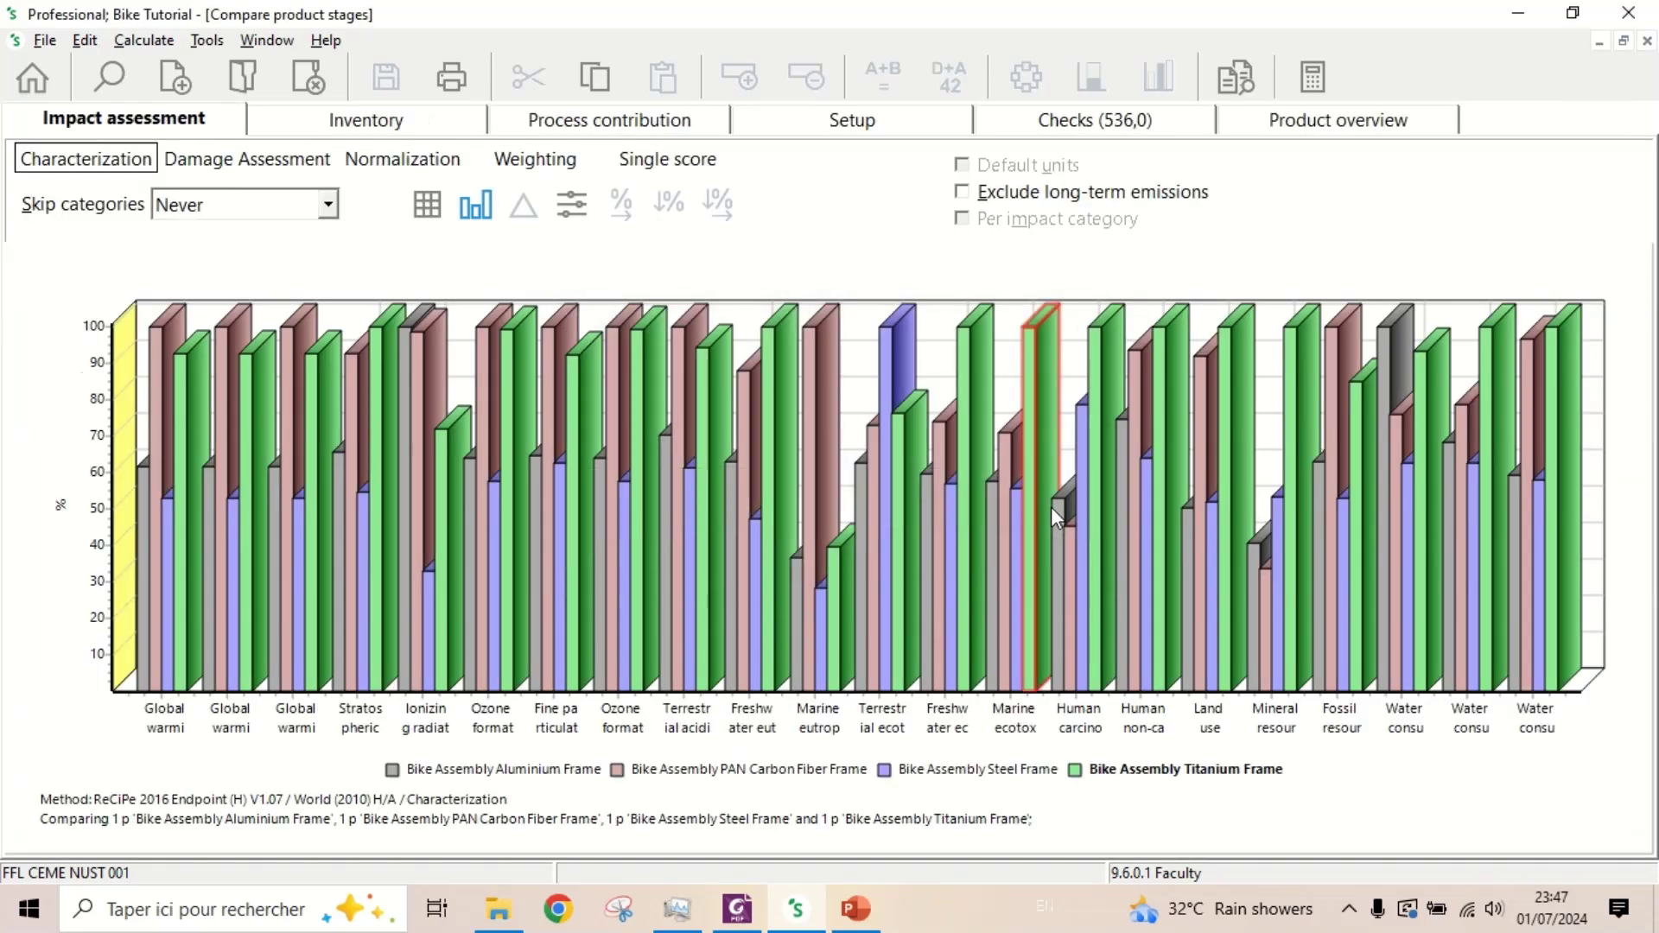
Show the bike comparison as single scores, then as damage assessment percentages
left_click(683, 161)
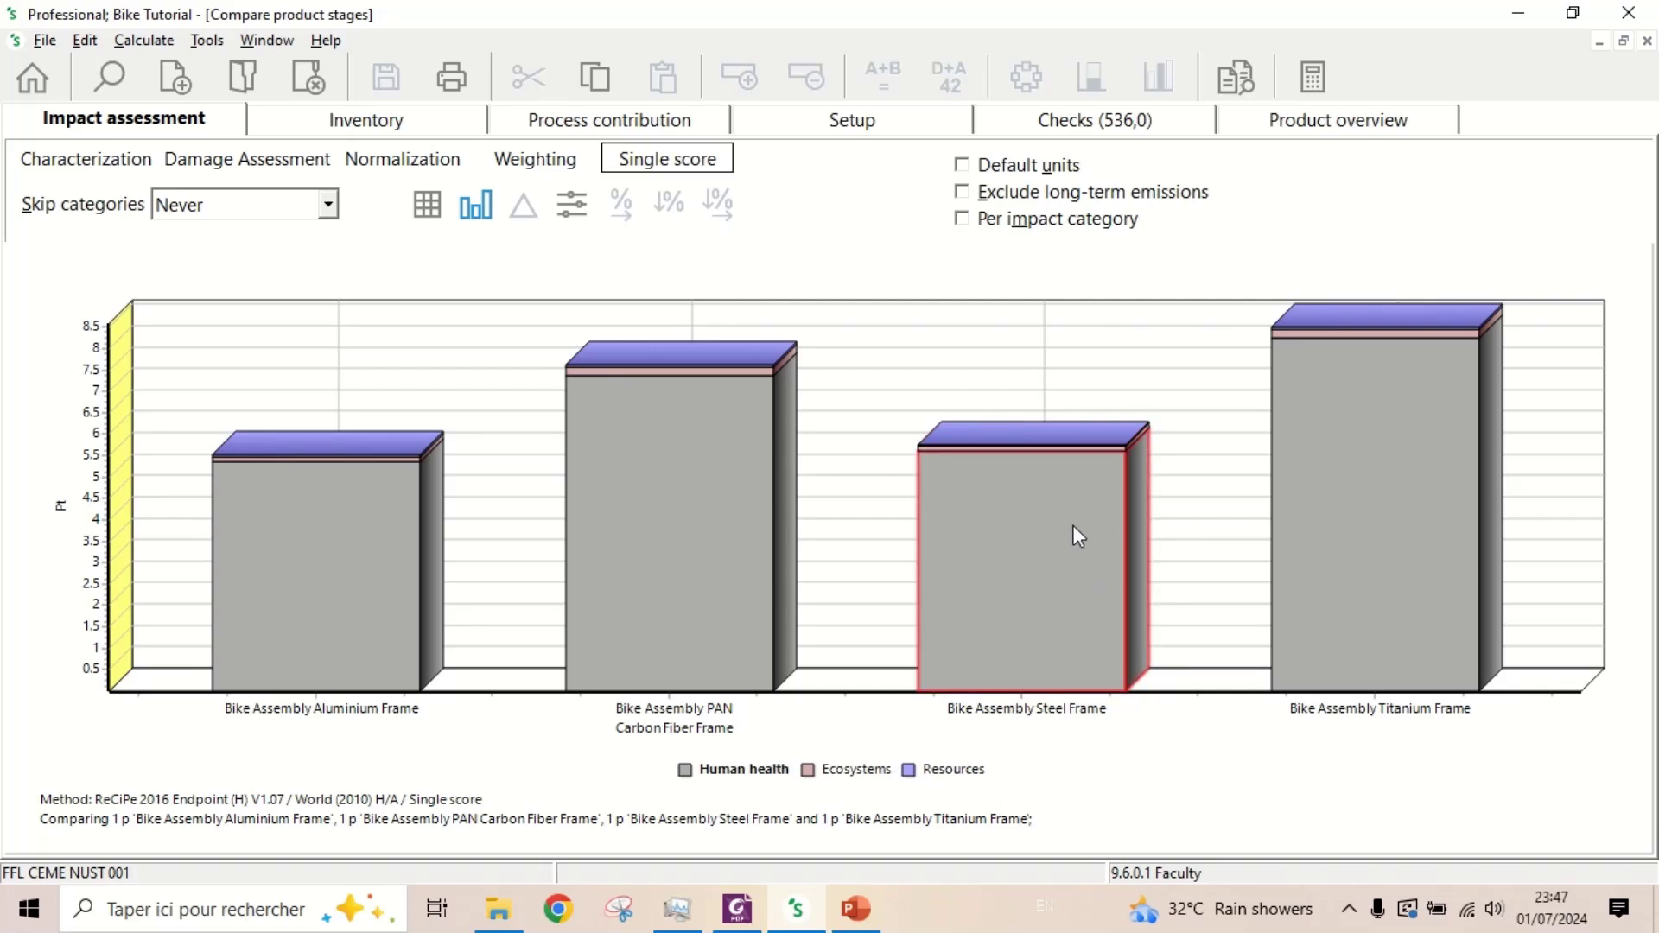
left_click(259, 160)
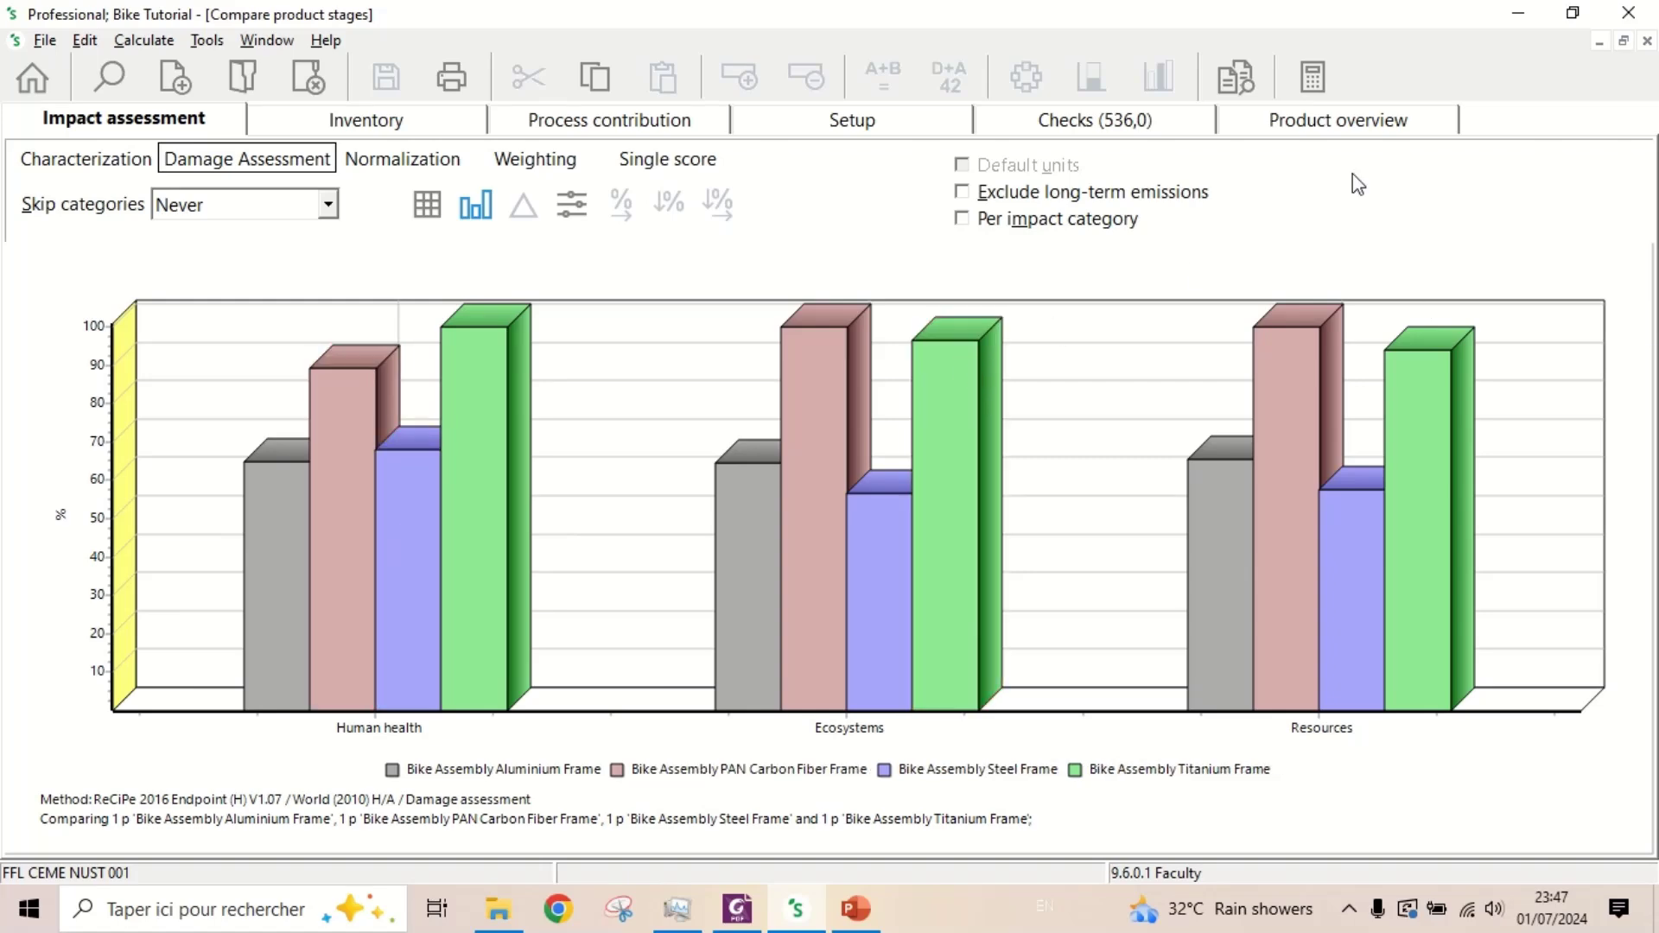
Go to Life cycle > Others and select Bike life cycle Aluminium Frame
left_click(26, 90)
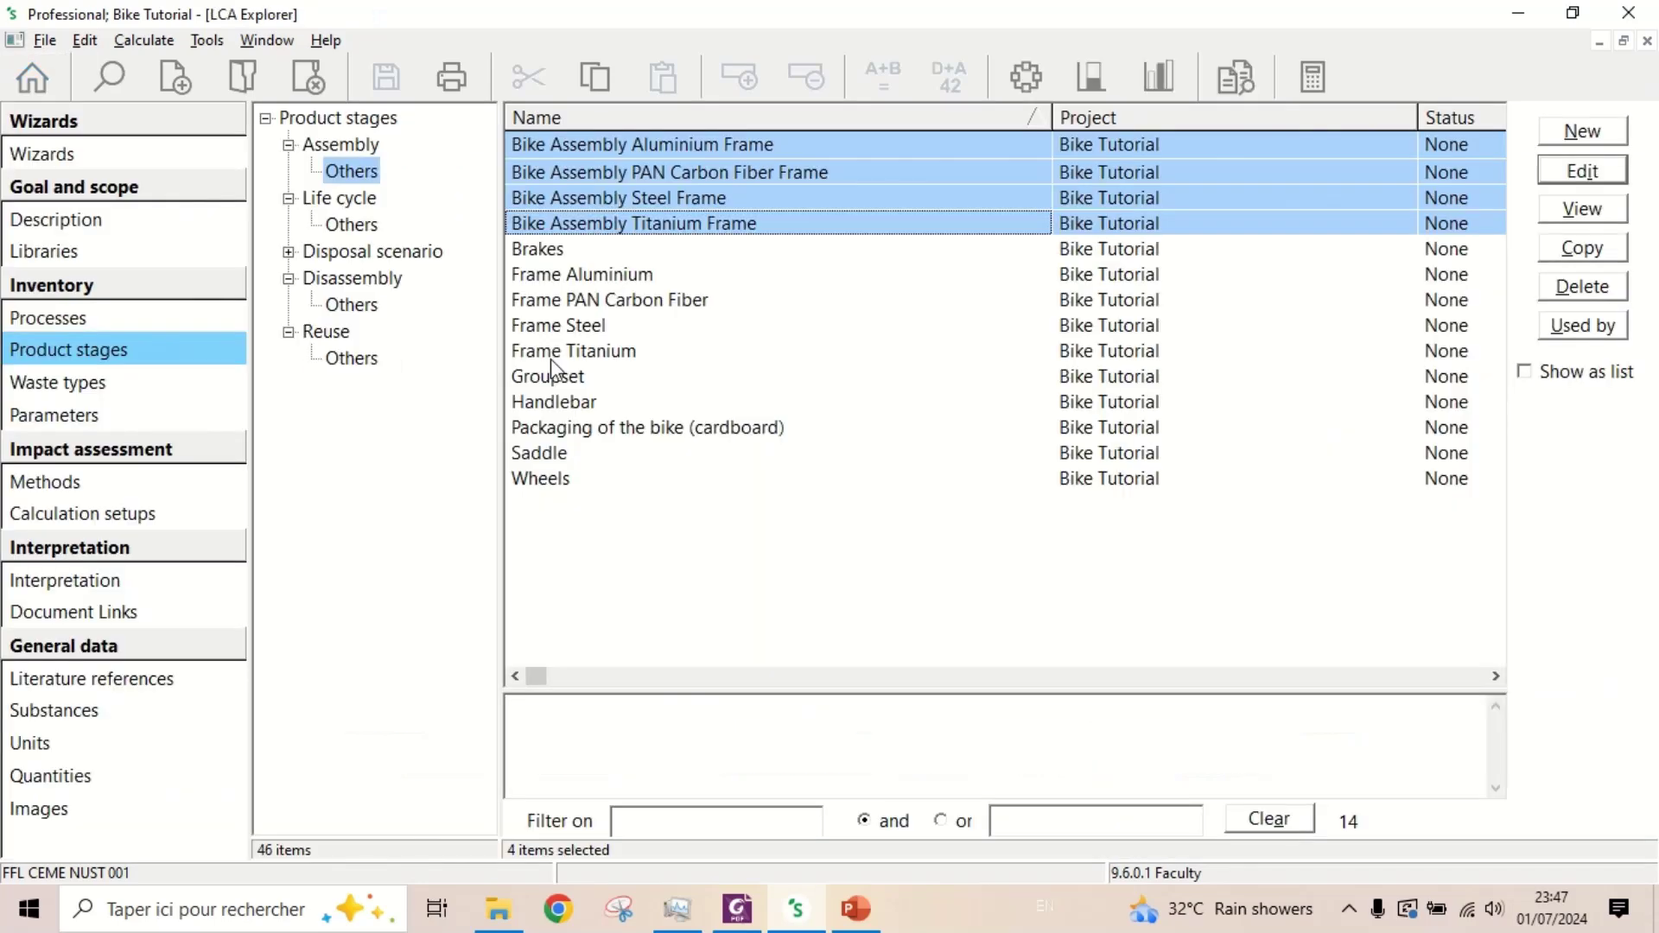
left_click(349, 226)
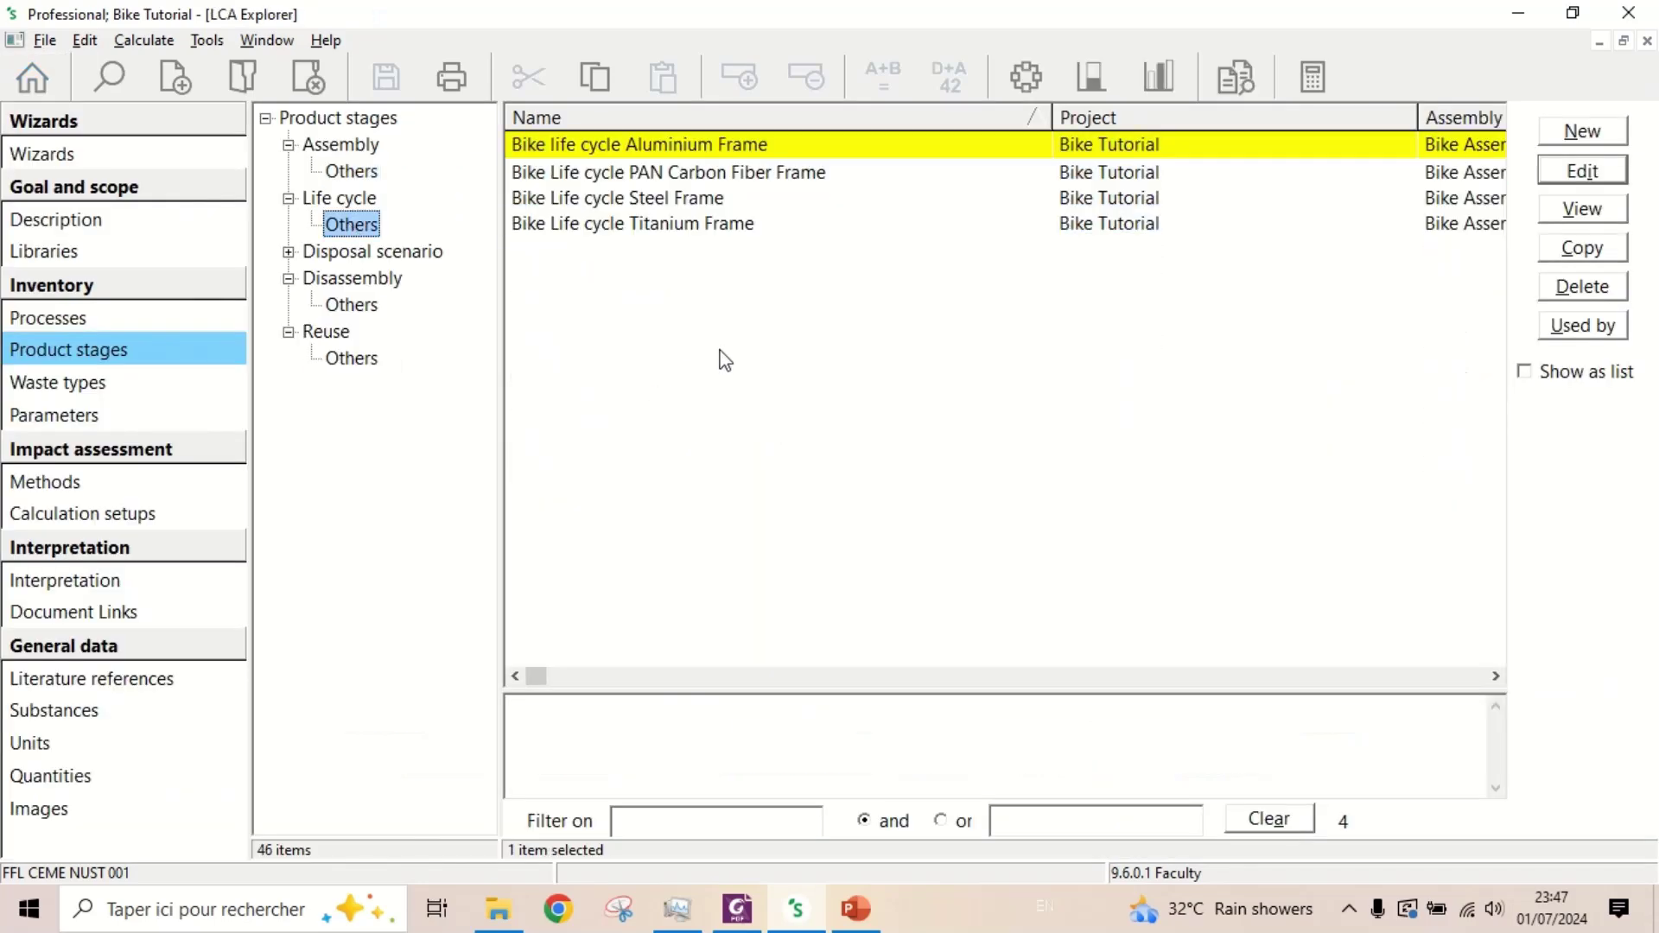
left_click(624, 143)
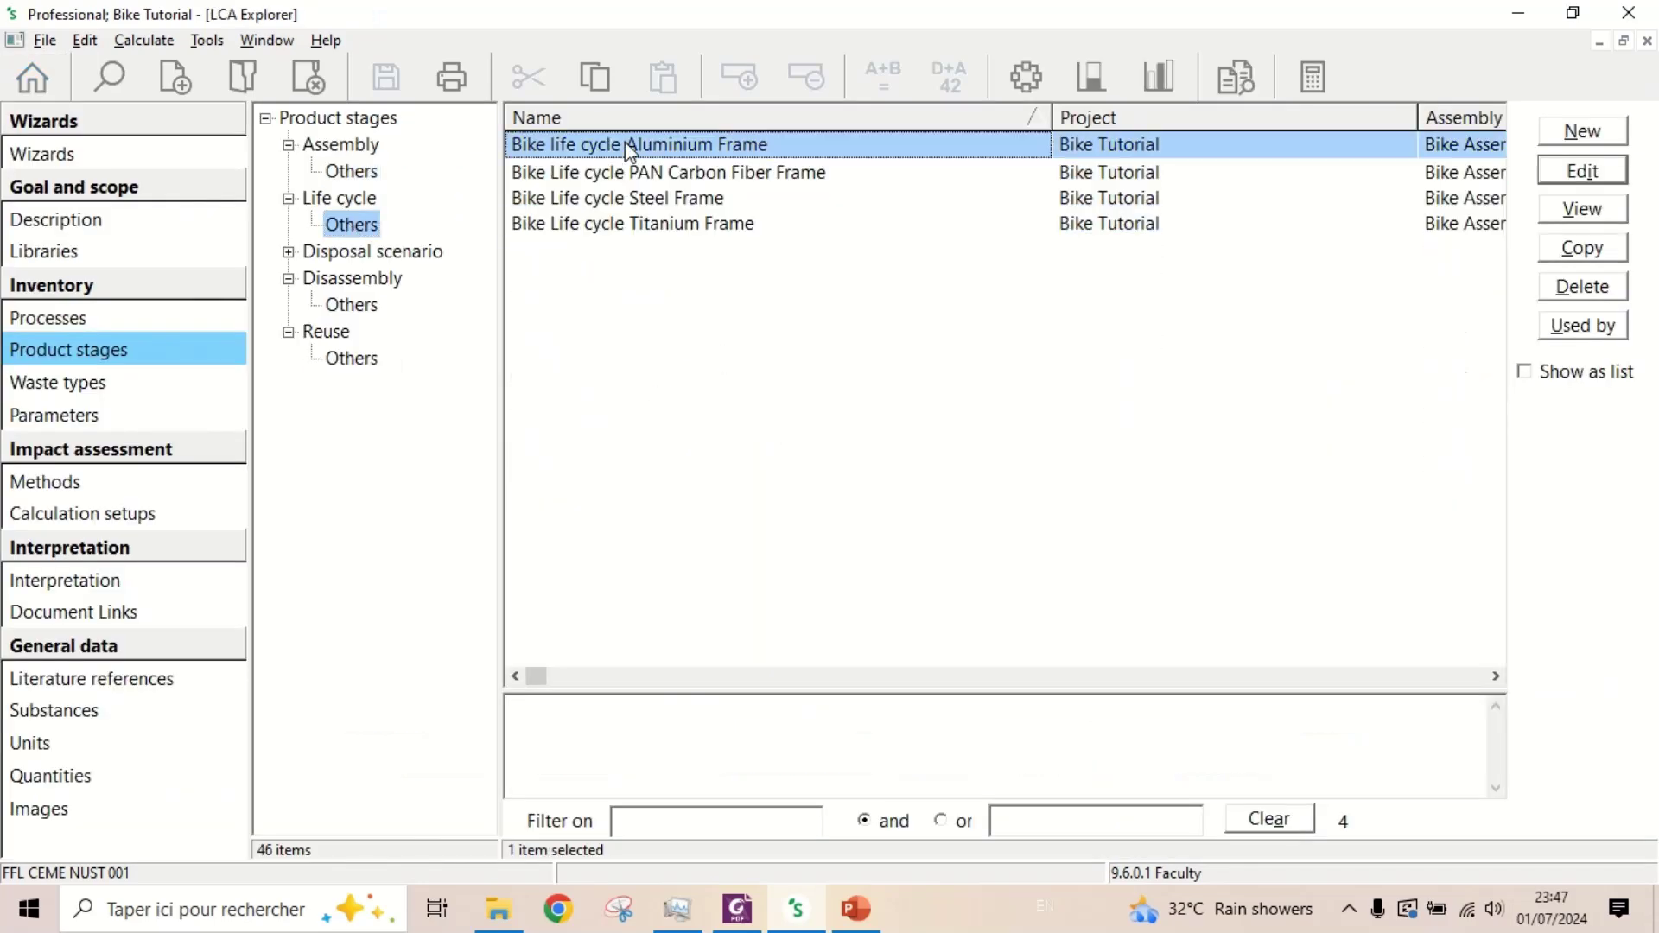
Start a network calculation with Ecoinvent 3 cut-off unit as the current library
left_click(1039, 94)
left_click(386, 624)
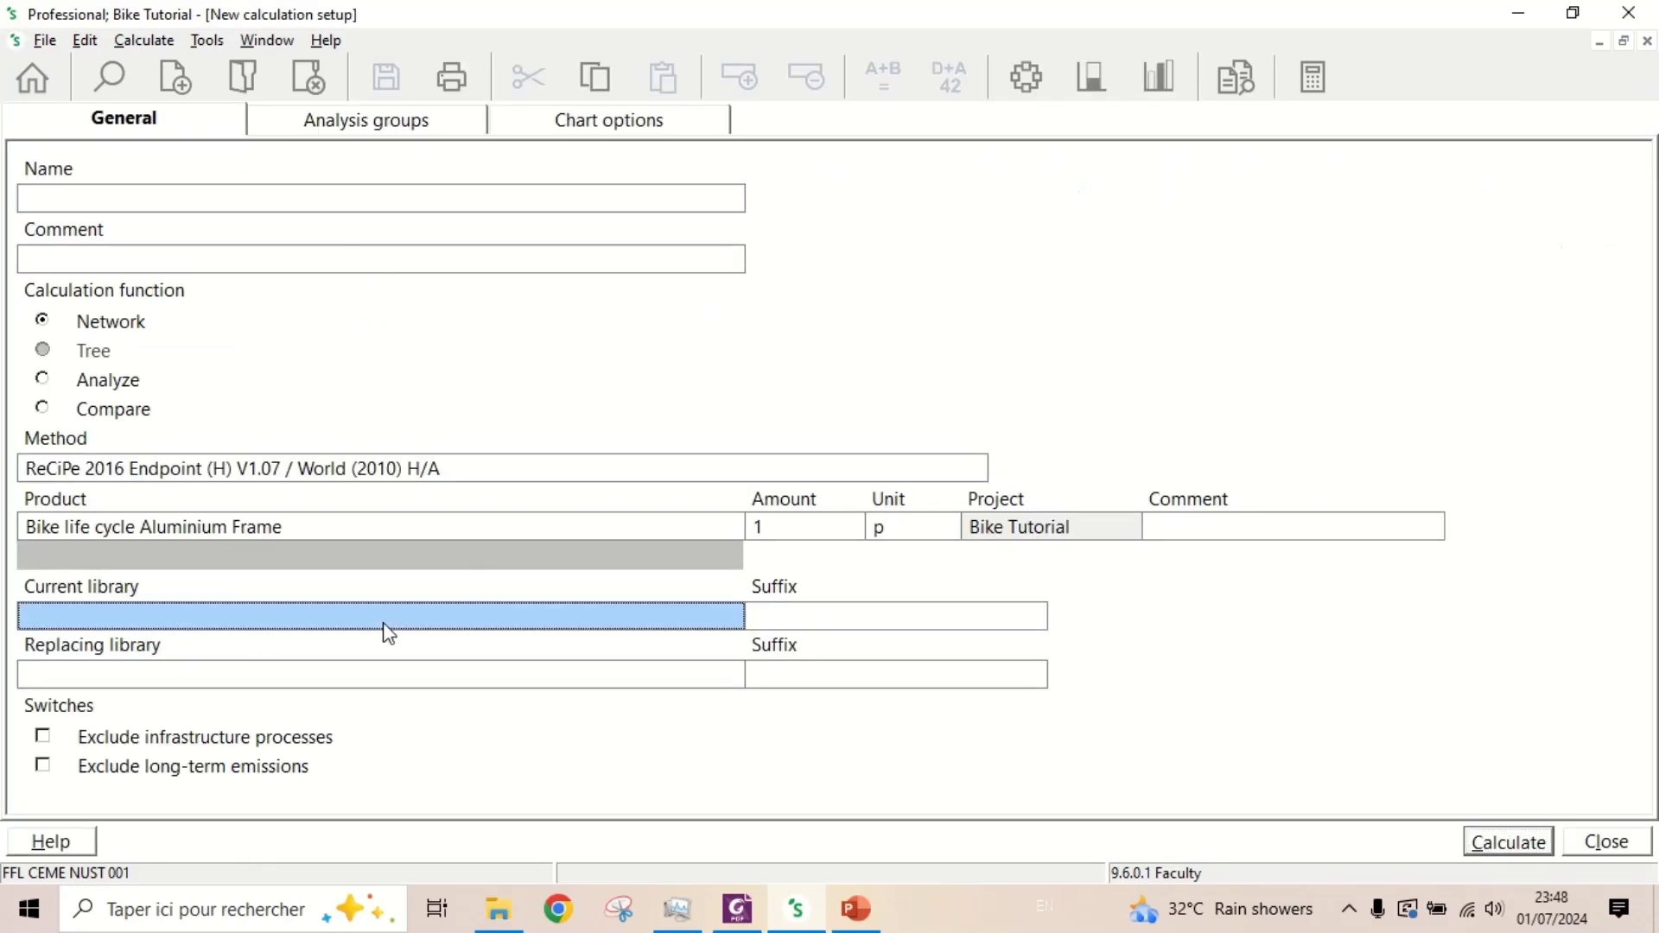
left_click(387, 624)
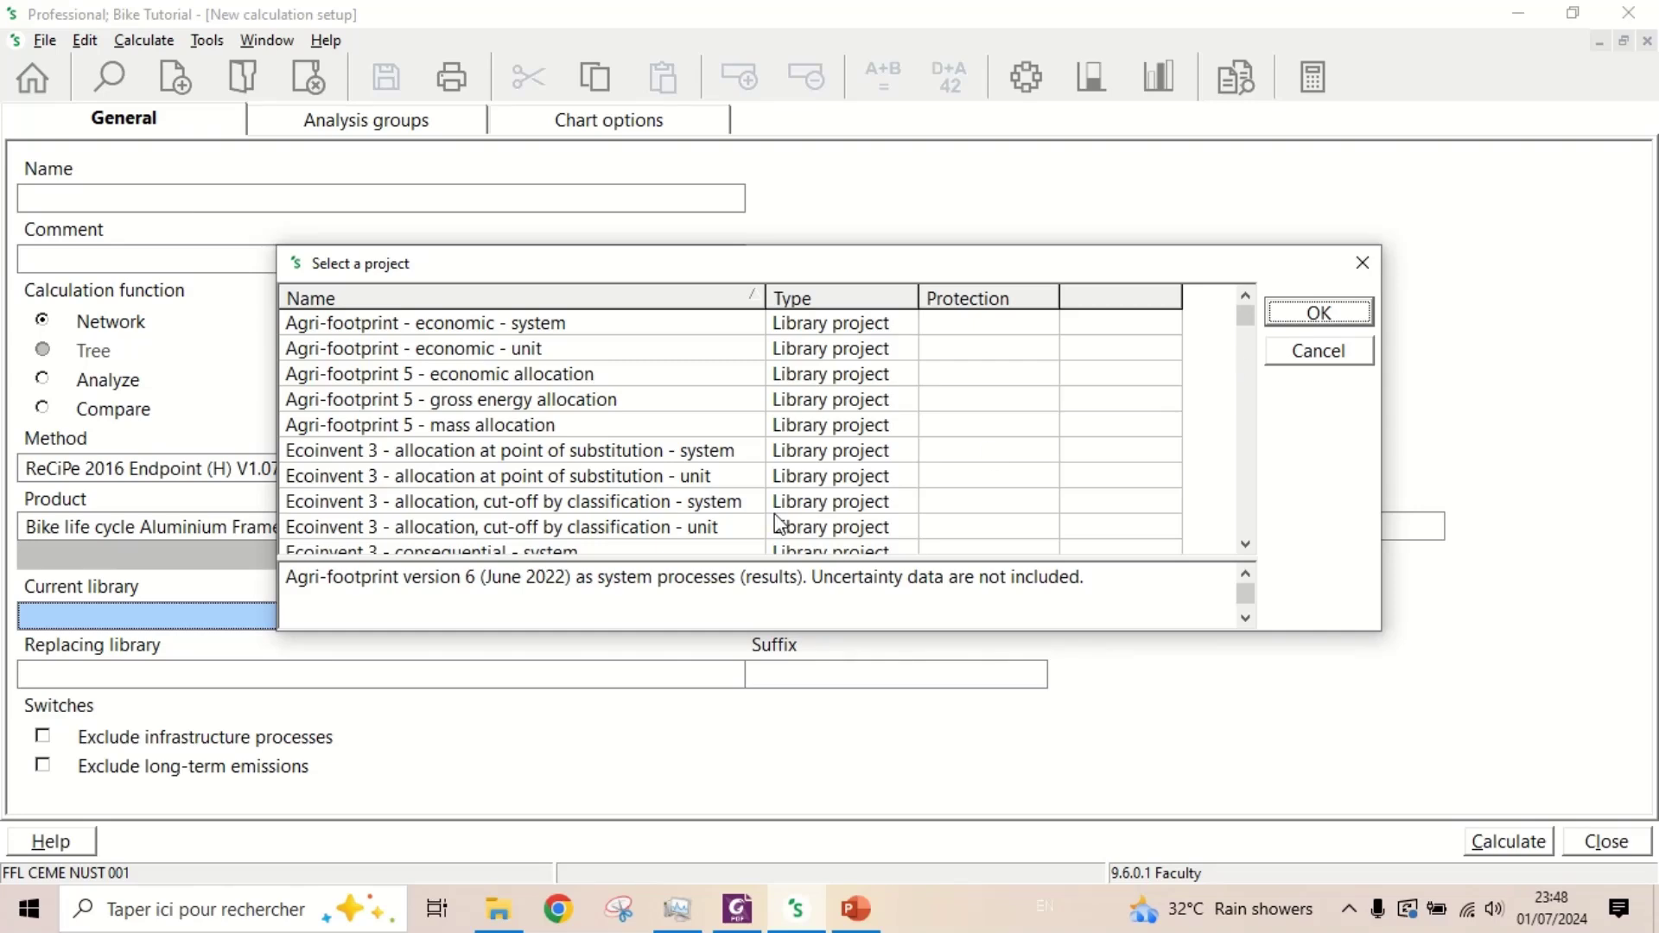
double_click(583, 527)
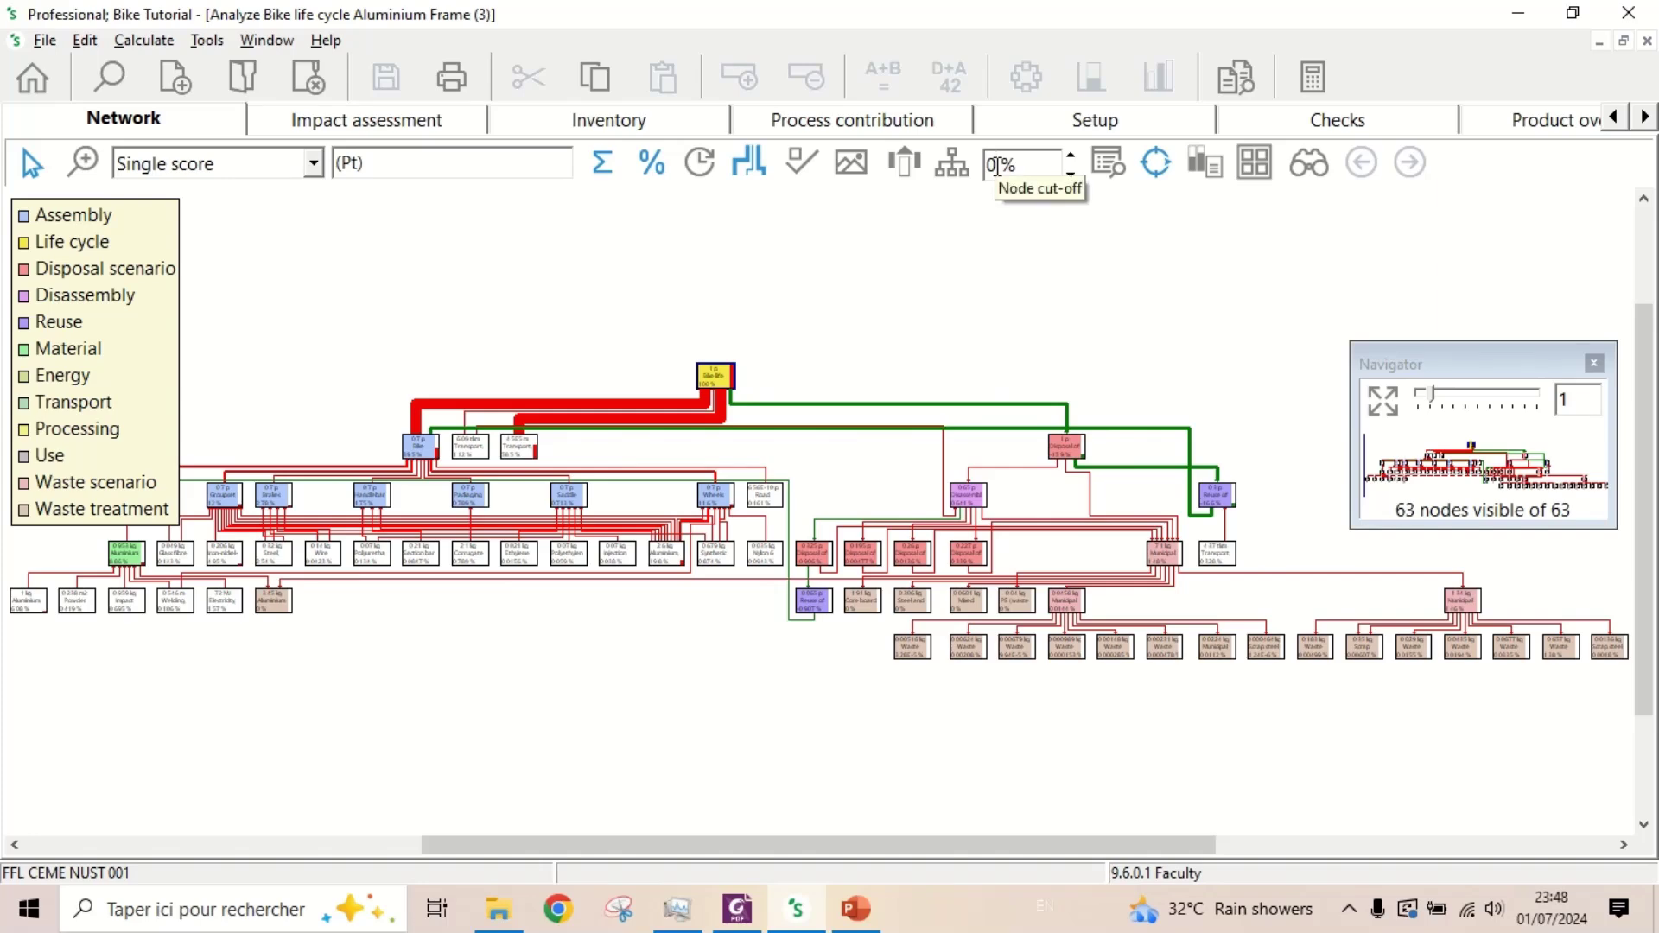
Apply a 4 % node cut-off, zoom to read the nodes, and toggle values between Pt and %
type("4")
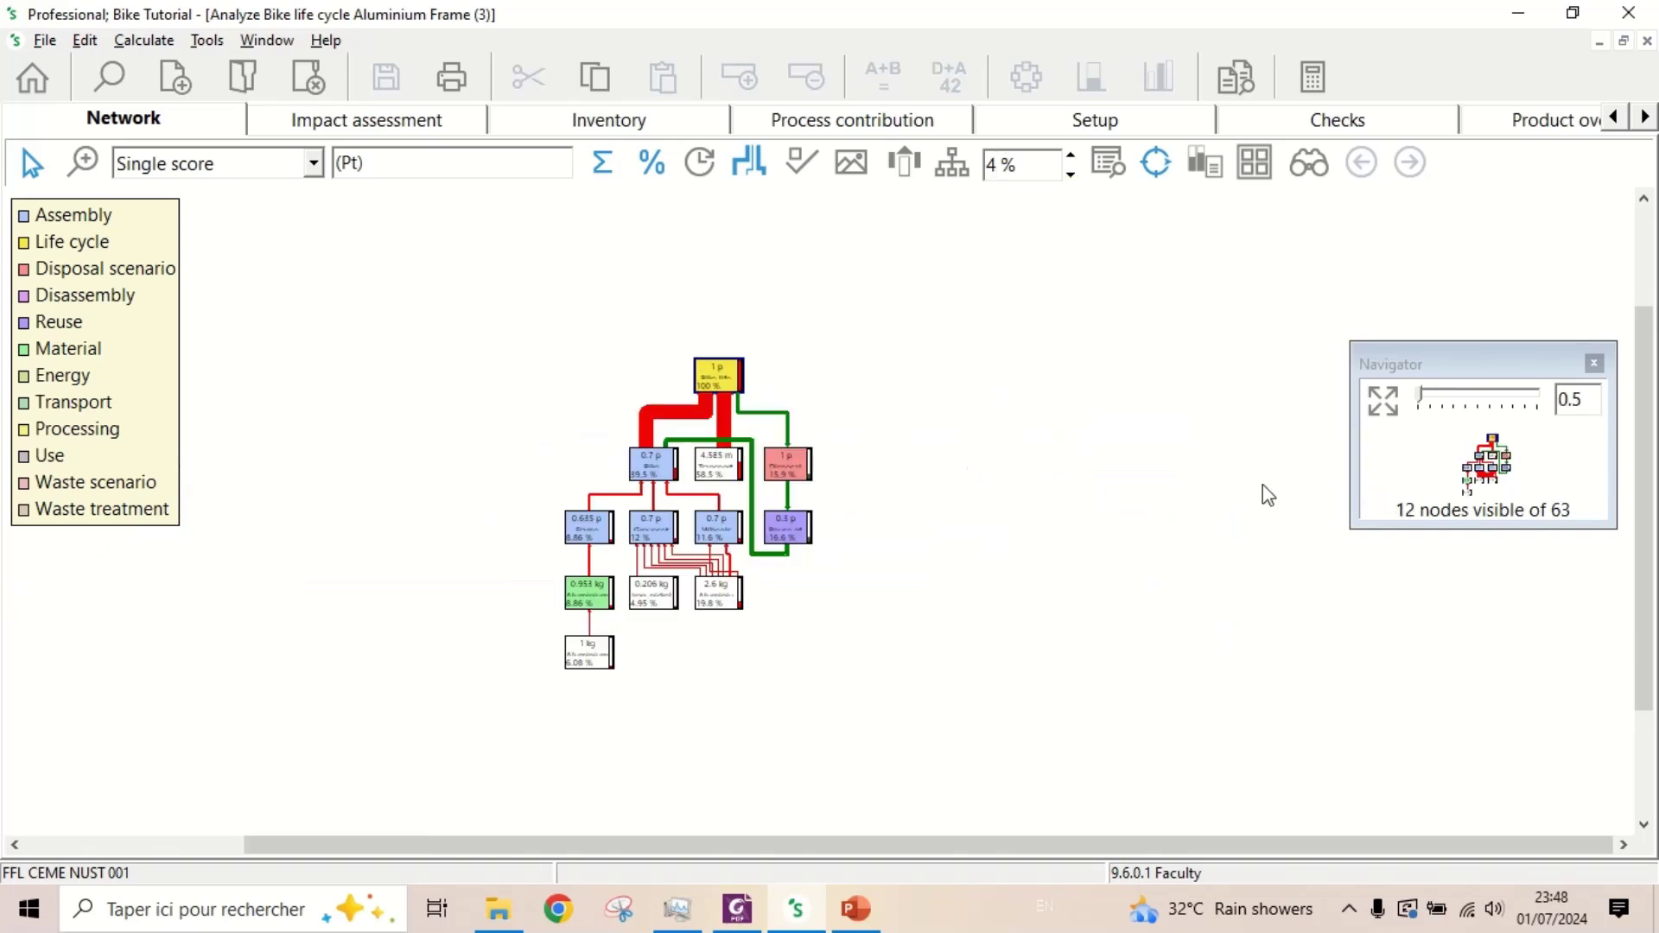
left_click(1428, 402)
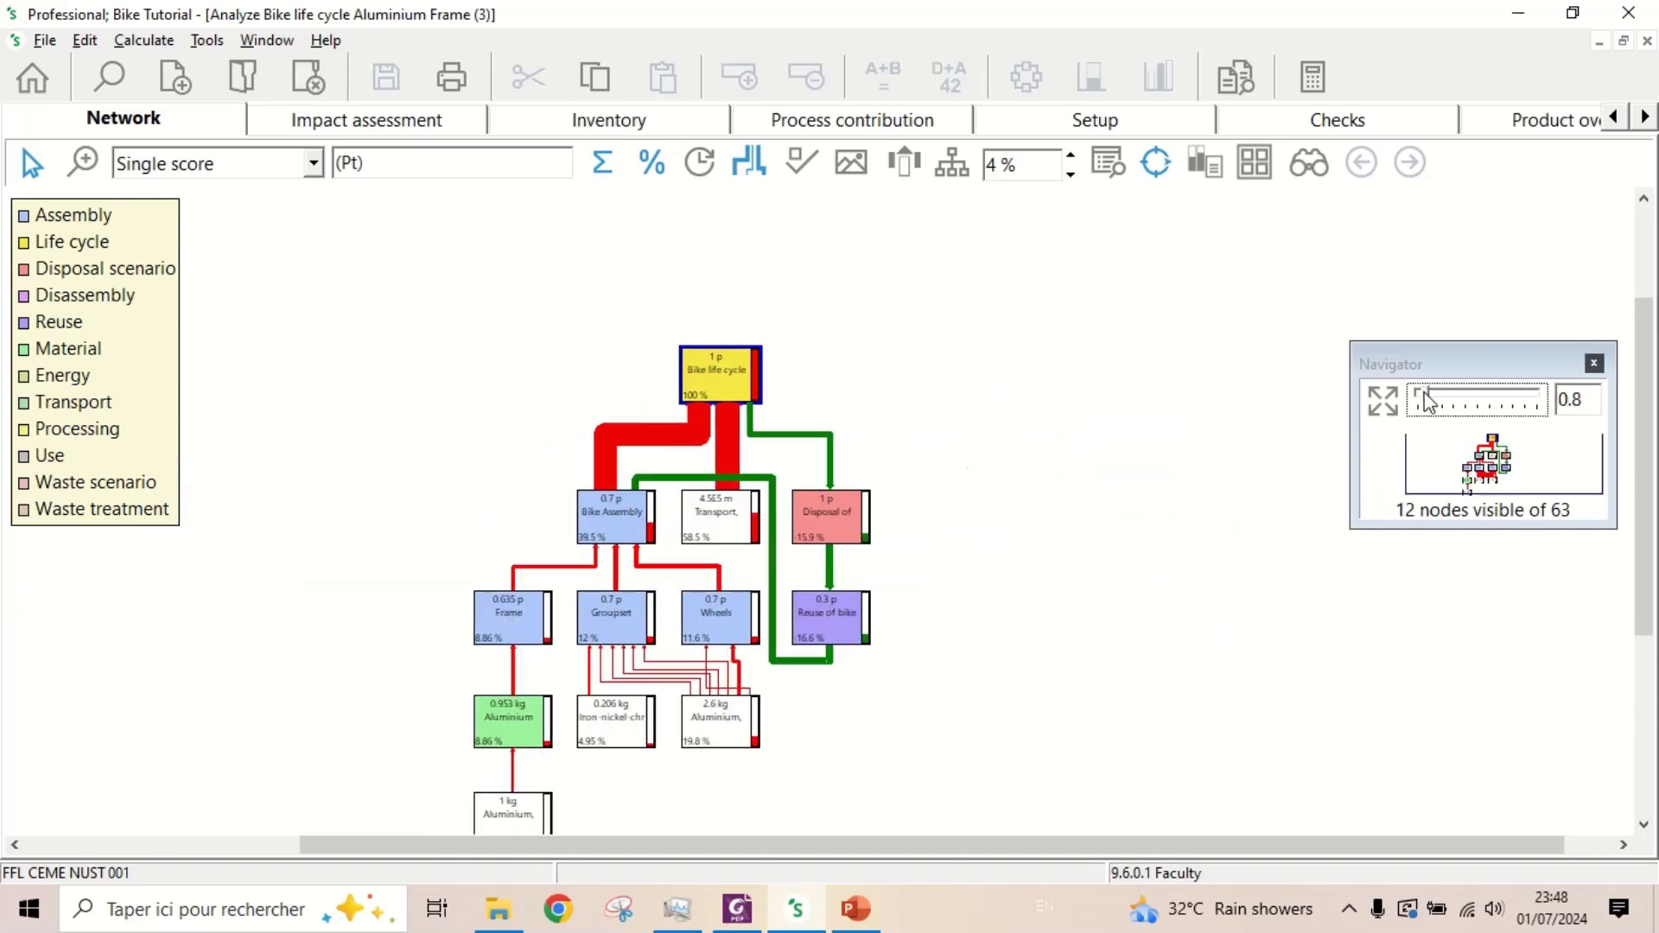
left_click_drag(1425, 405, 1460, 400)
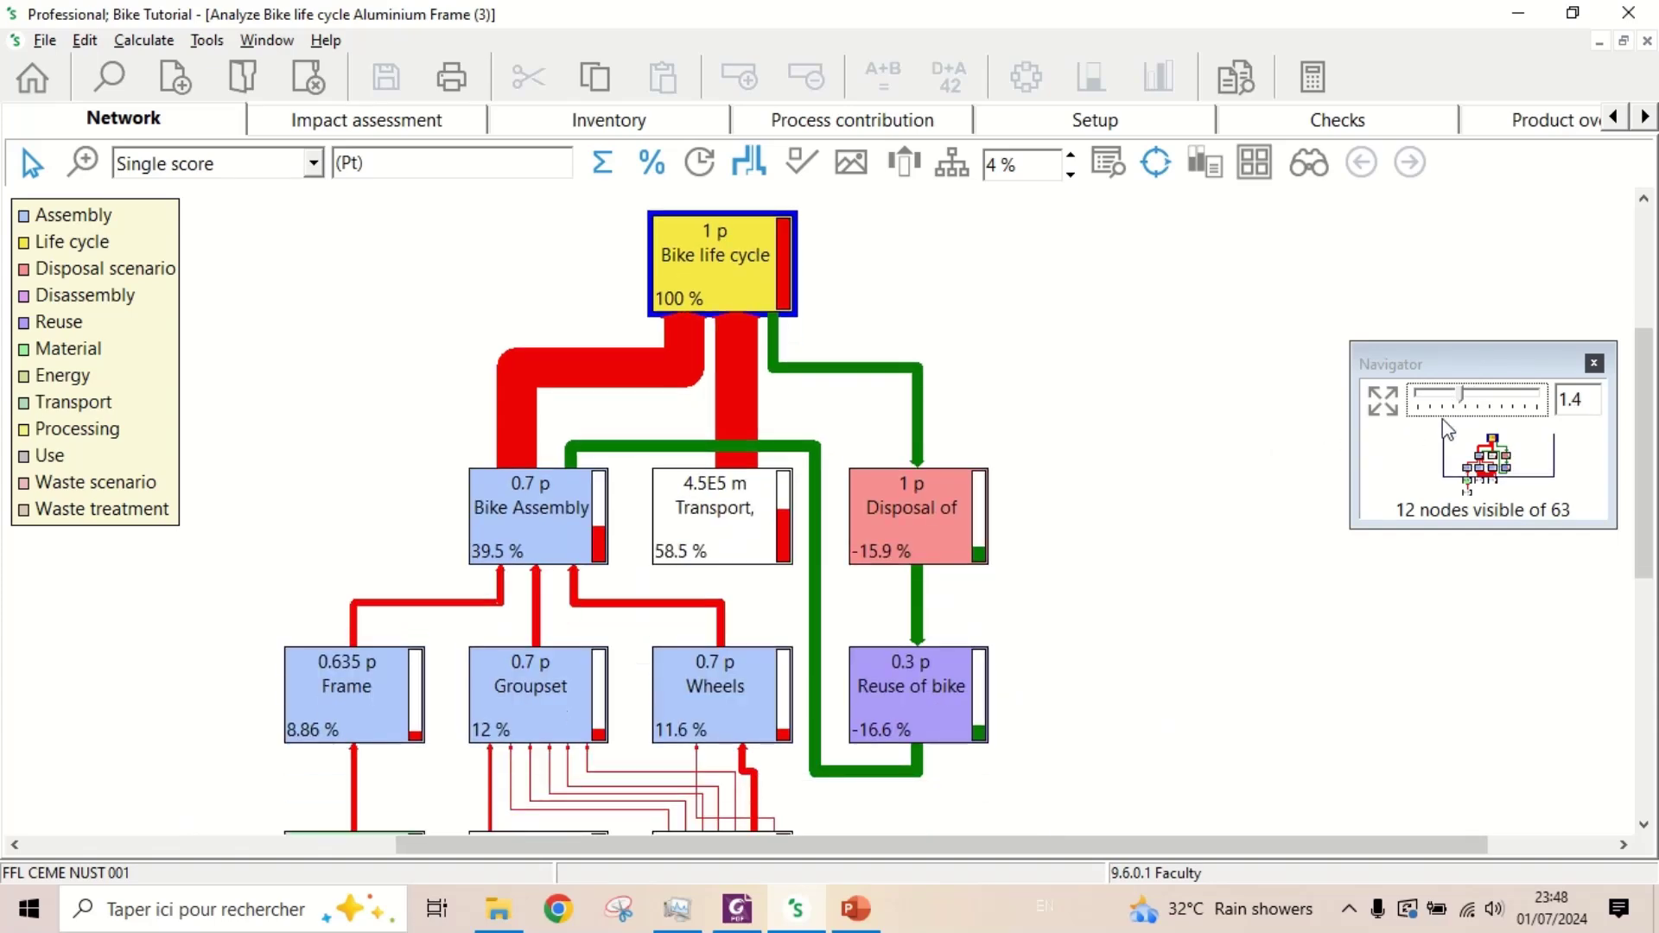
mouse_move(1460, 399)
left_mouse_down()
mouse_move(1422, 398)
mouse_move(1433, 409)
left_mouse_up()
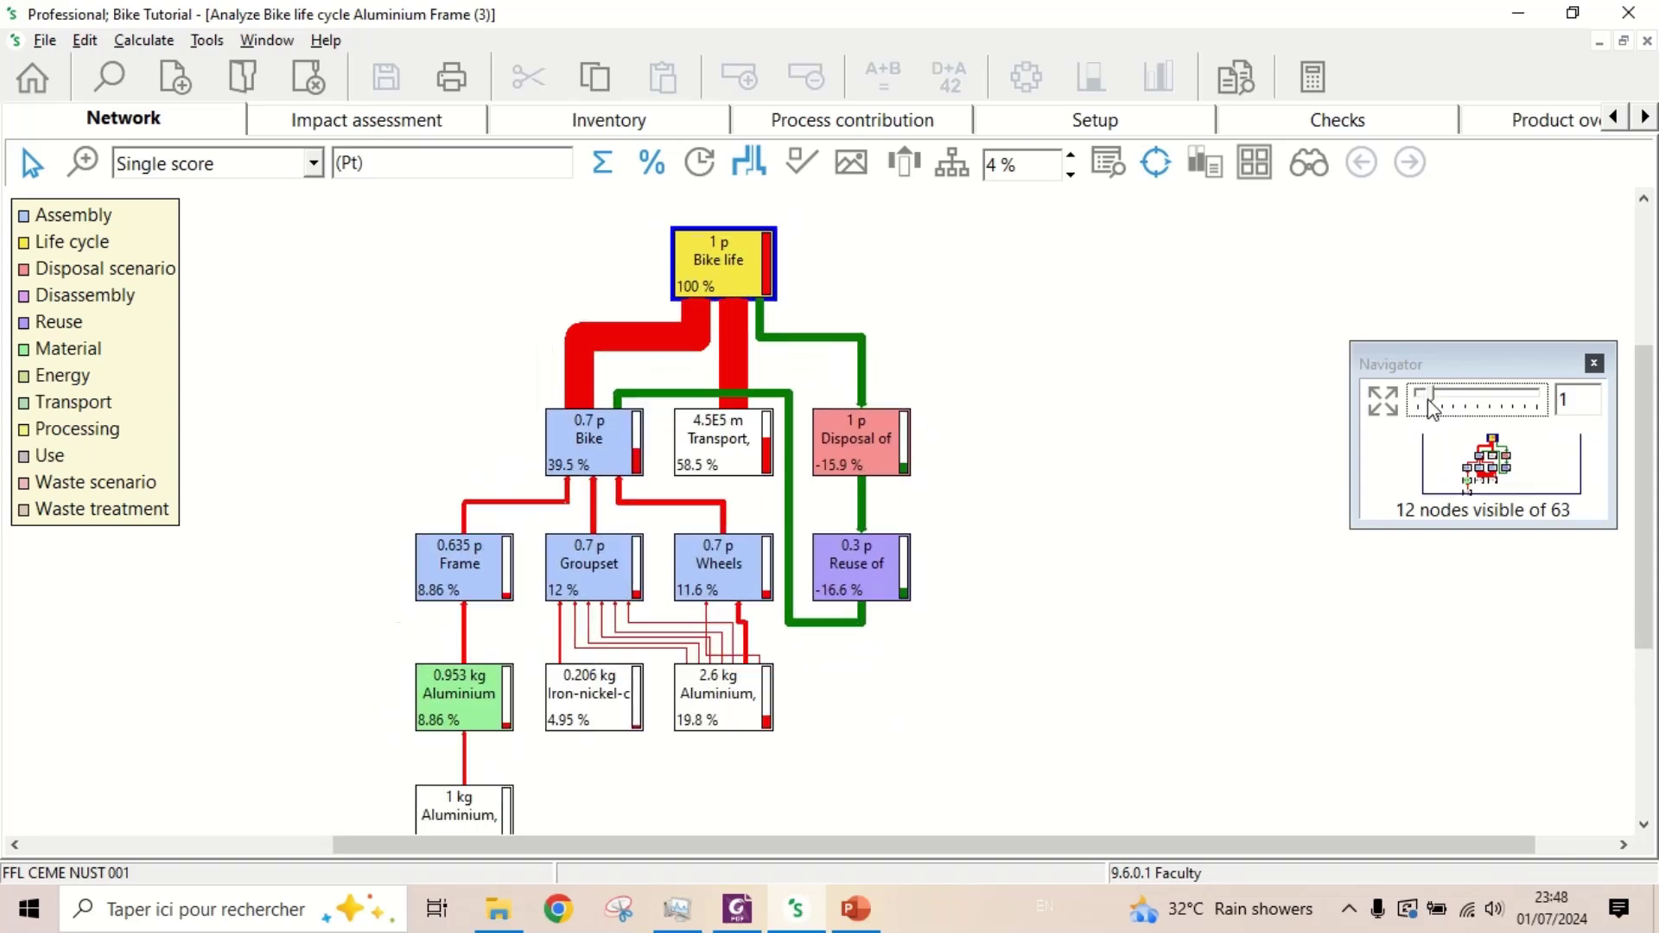
scroll(1347, 443, "down", 1)
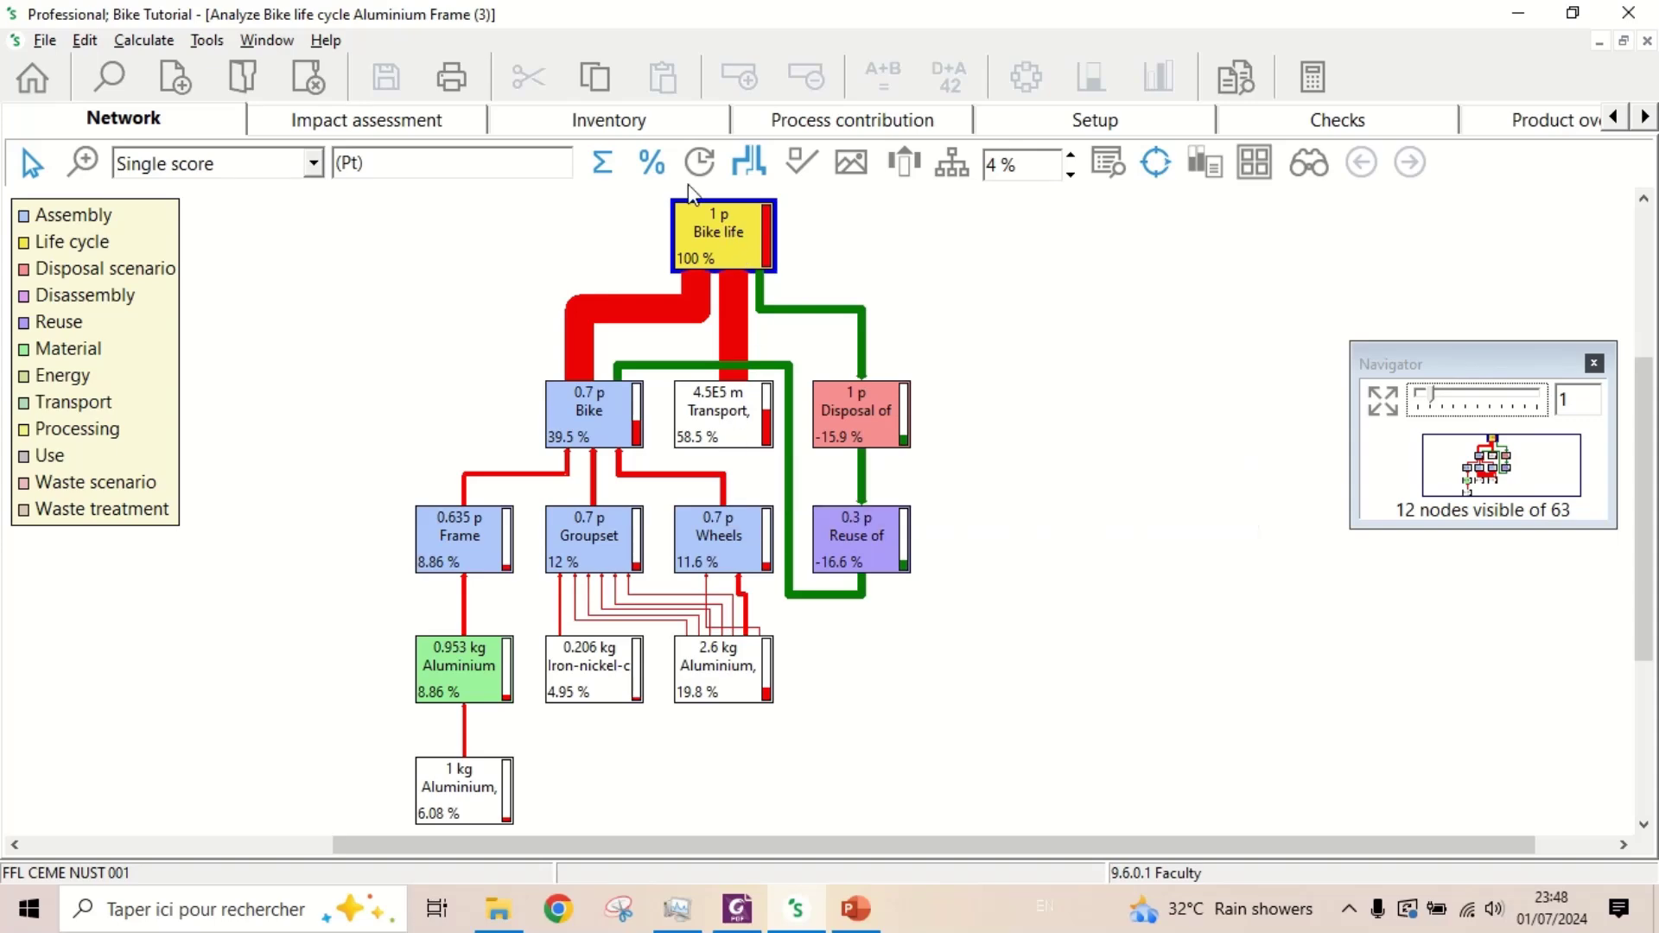
left_click(653, 166)
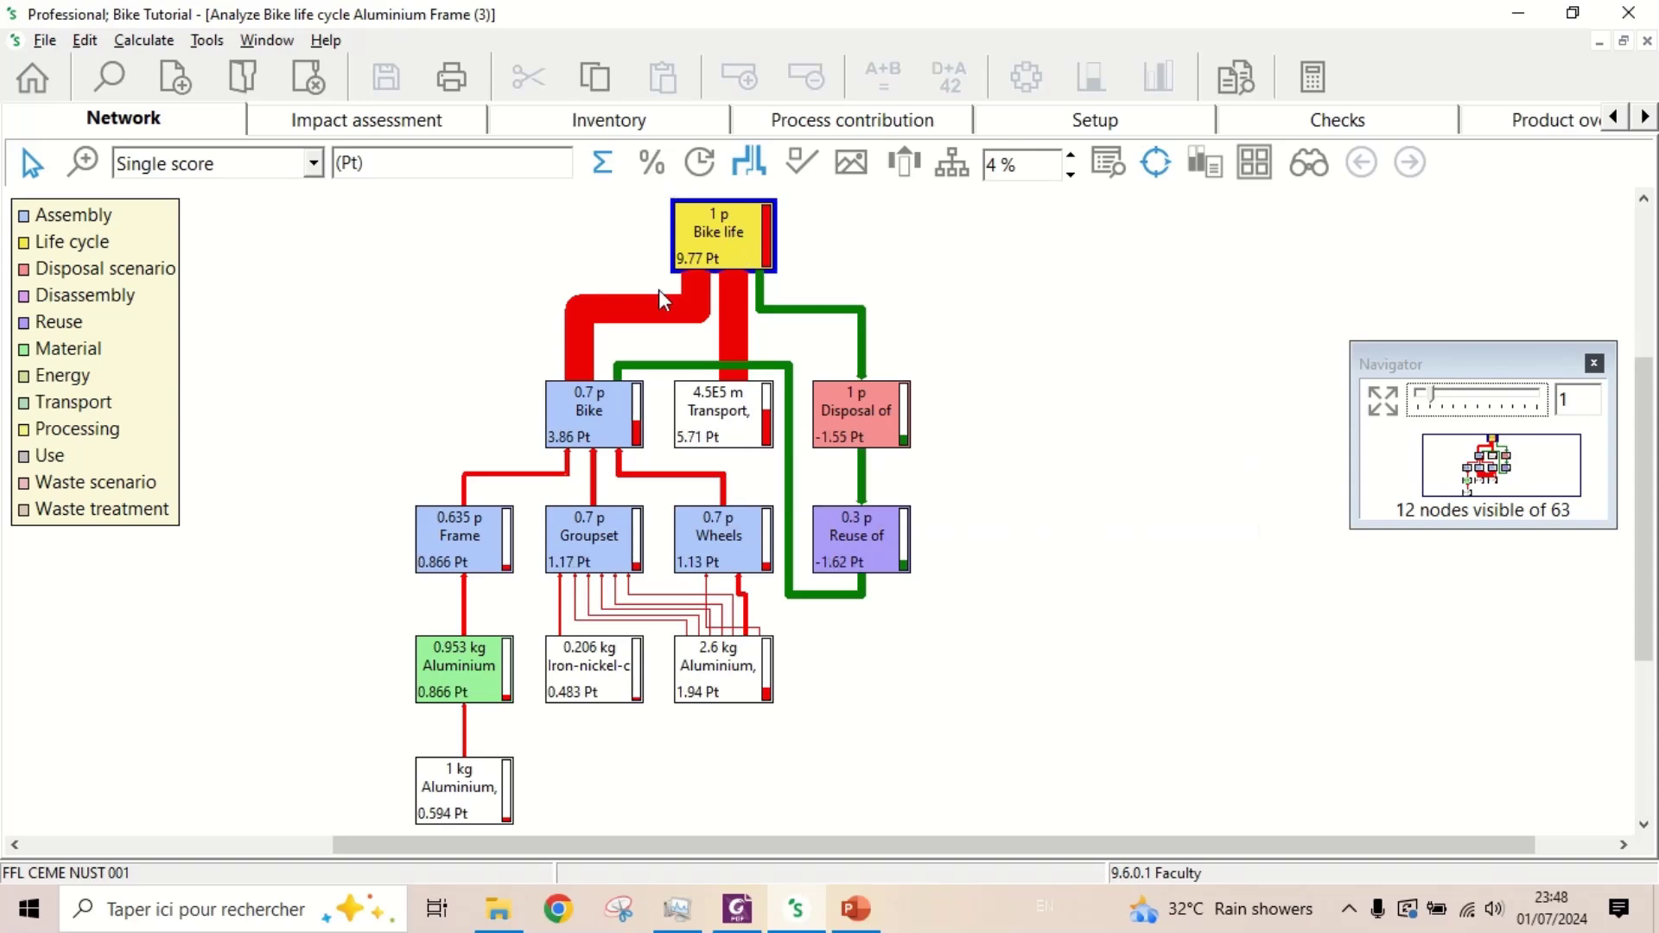
left_click(650, 166)
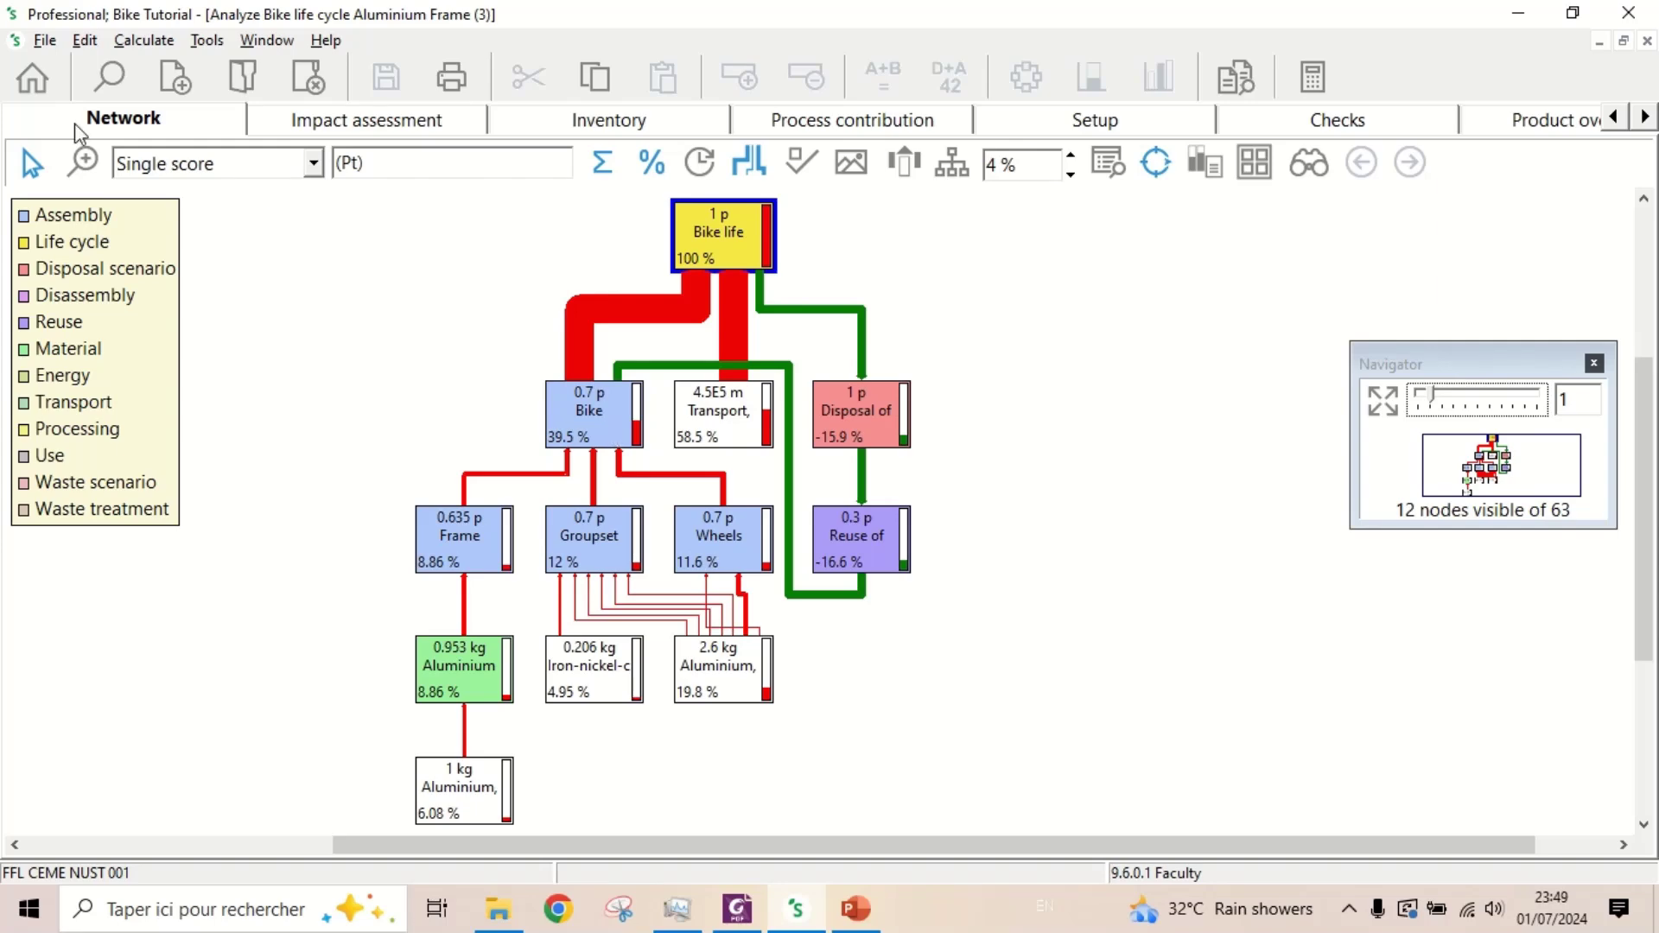
Return Home and select the Aluminium, PAN Carbon Fiber, Steel and Titanium bike life cycles
left_click(42, 92)
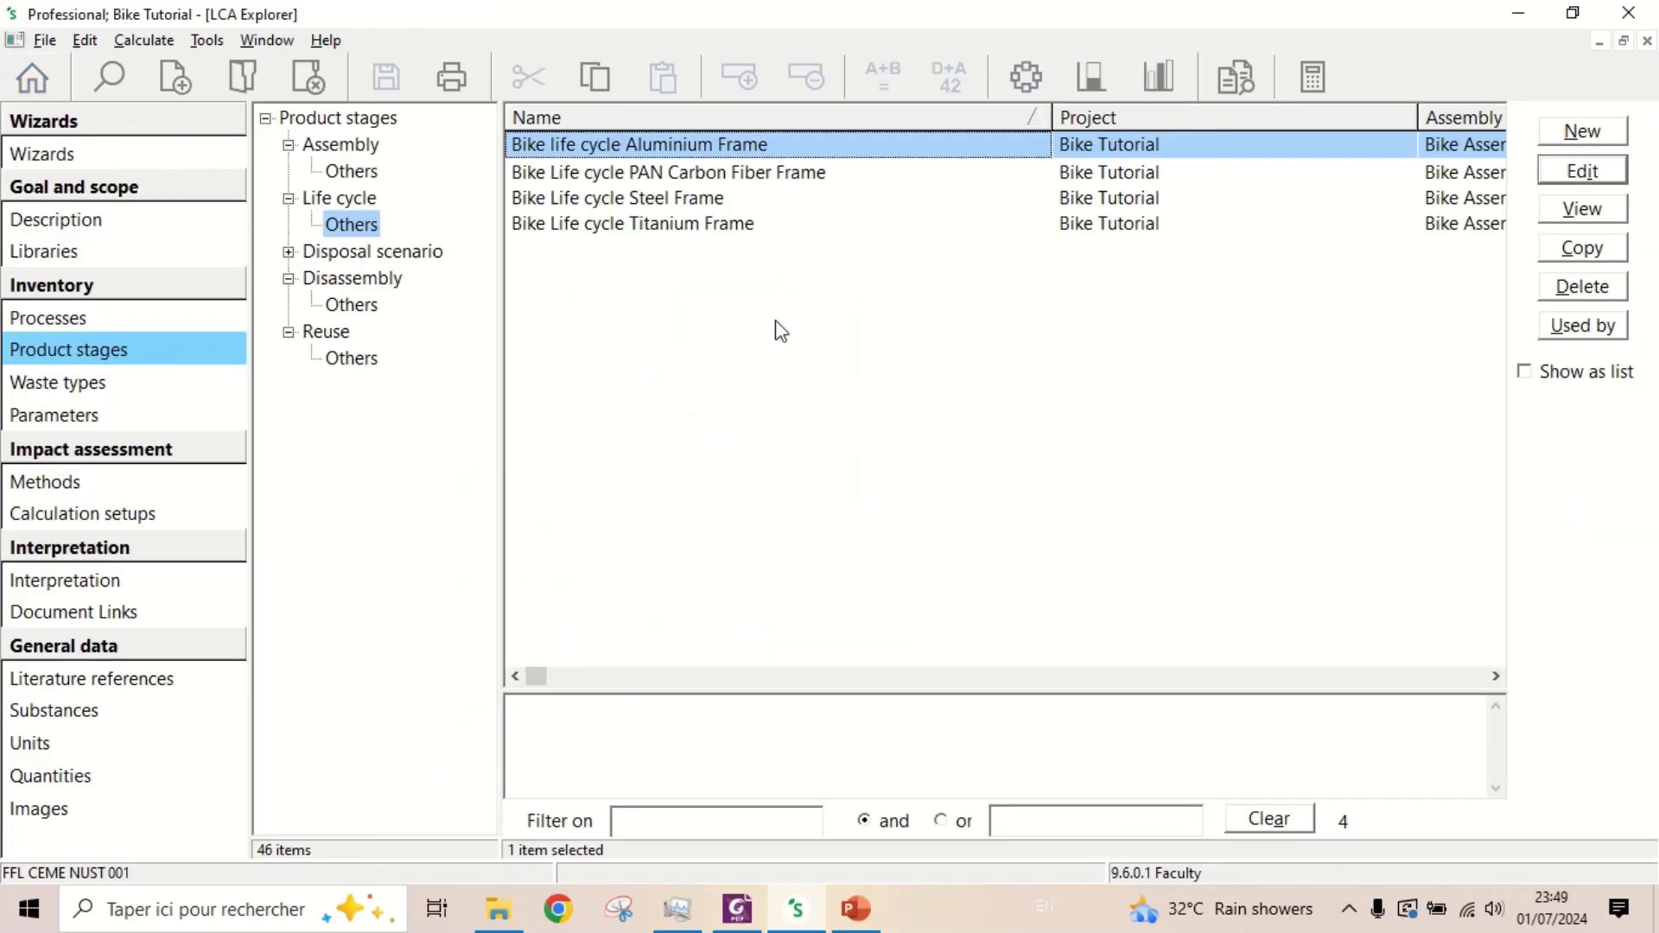
left_click(598, 173, "shift")
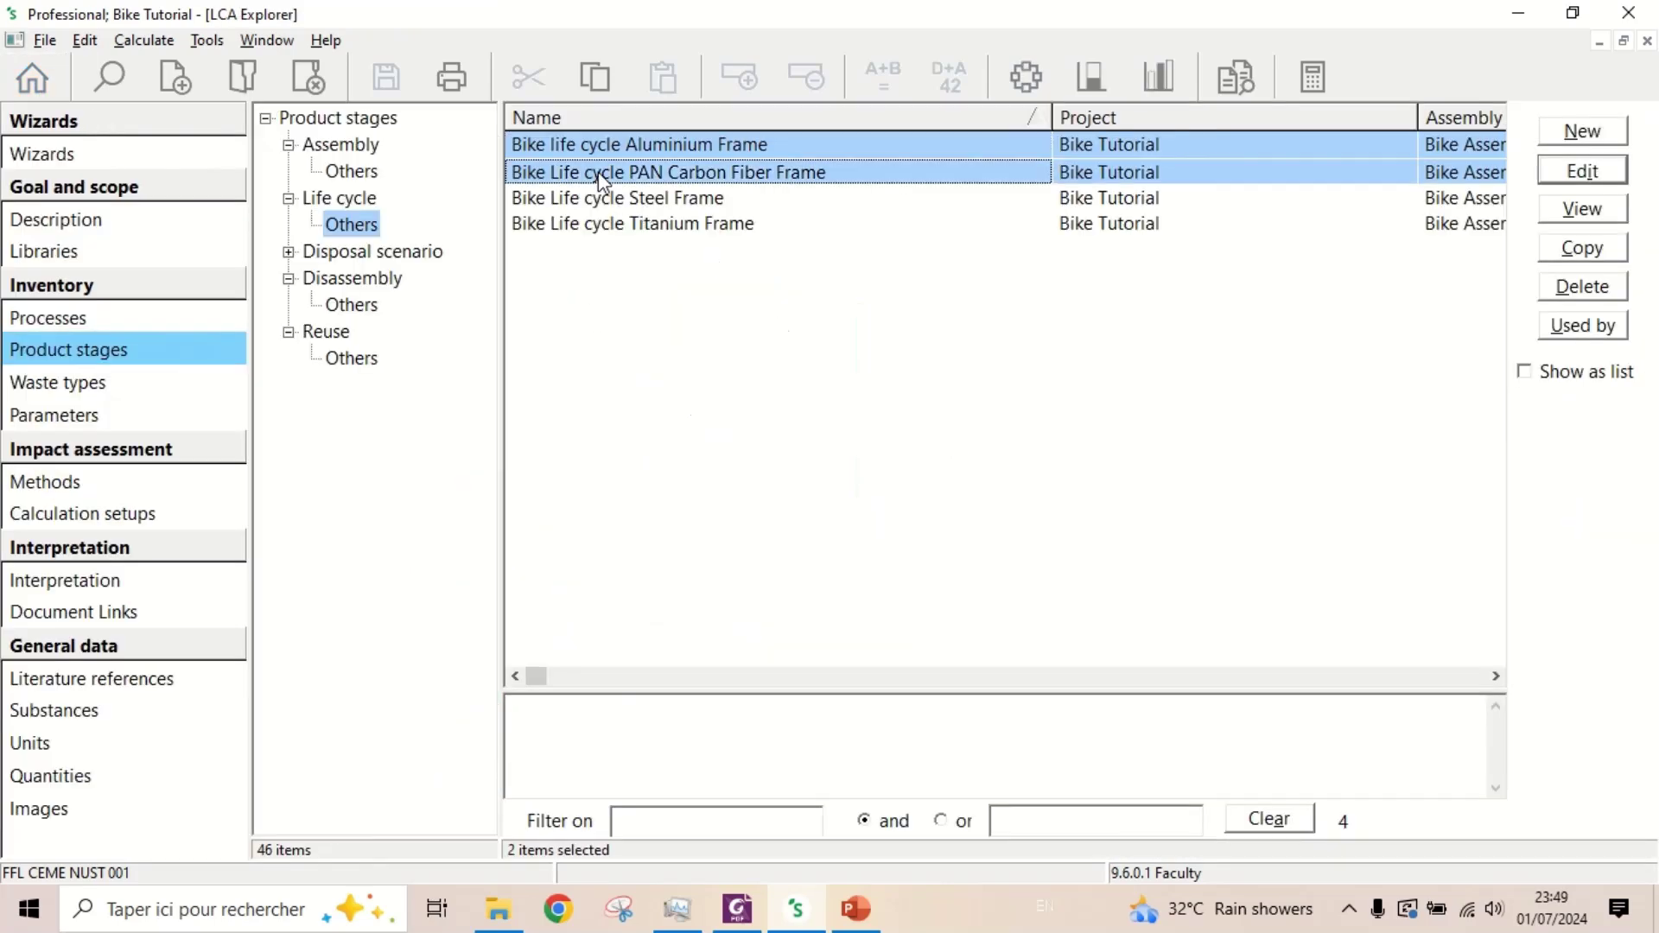